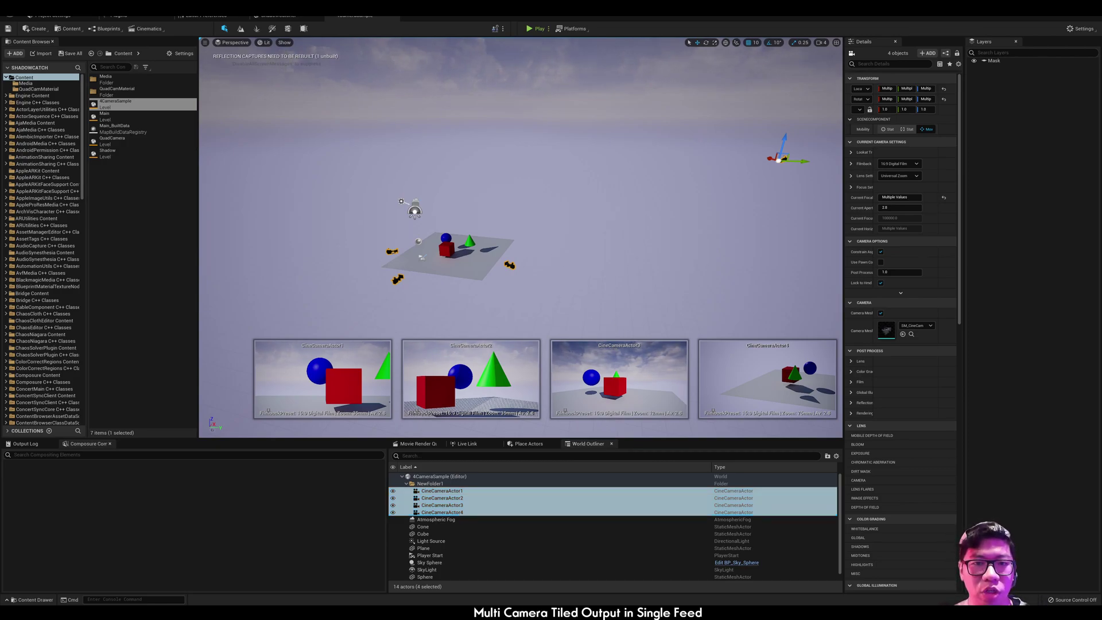
# - Pan the view and drag the red cube's gizmo to nudge it slightly
pyautogui.moveTo(615, 333); pyautogui.dragTo(597, 341, button='right')
pyautogui.click(484, 237)
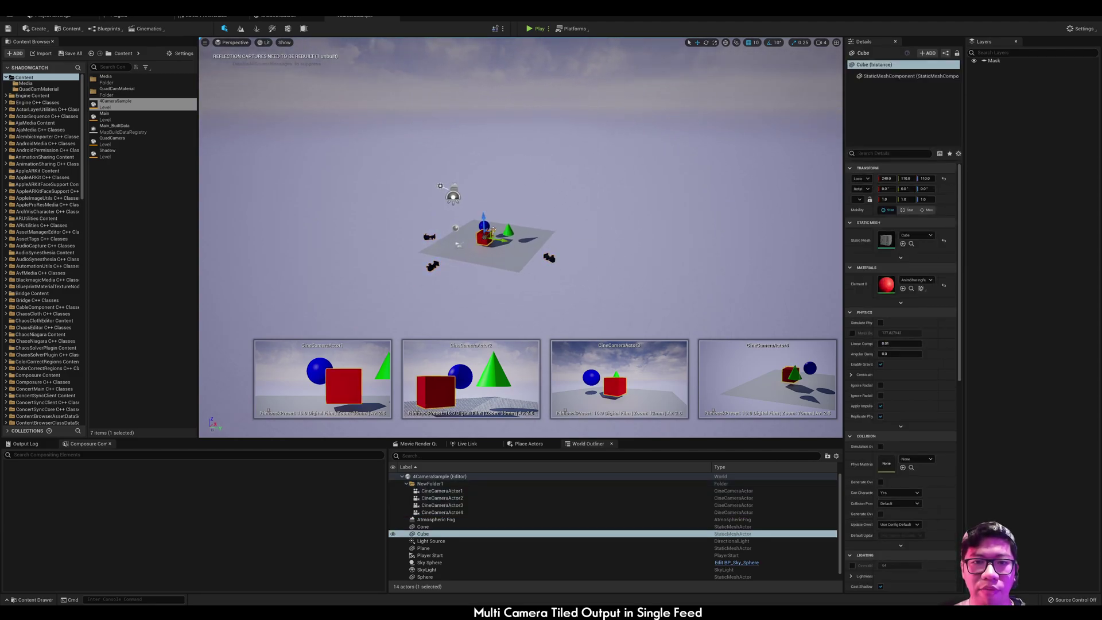
pyautogui.moveTo(486, 235); pyautogui.dragTo(492, 231)
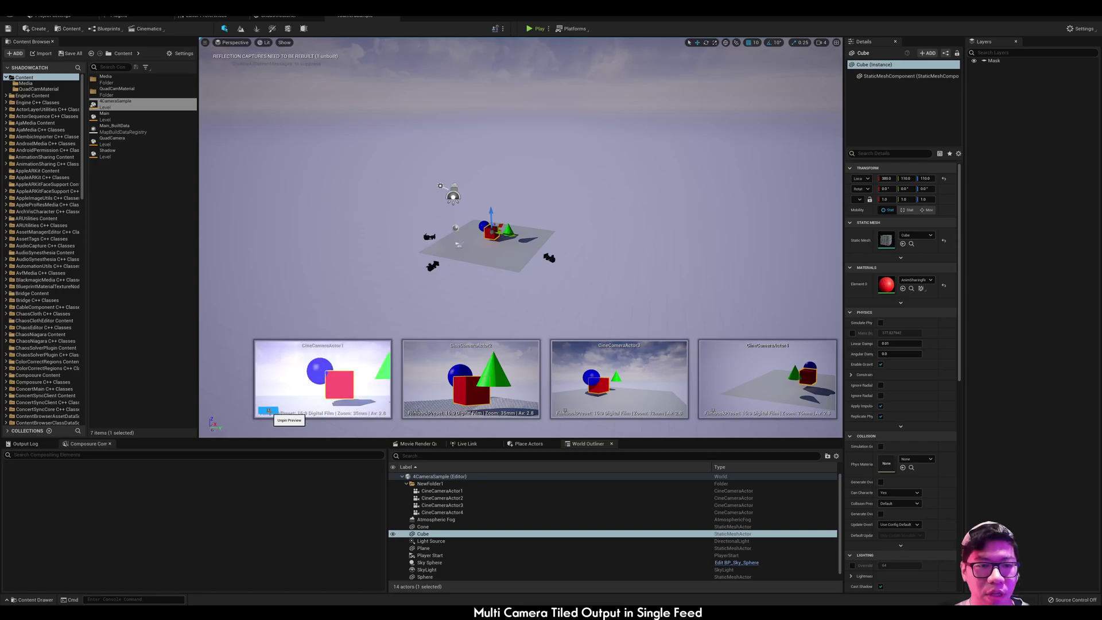
# - Create an Empty Comp Shot in the Composure Compositing panel named 4Camera
pyautogui.rightClick(154, 486)
pyautogui.click(172, 496)
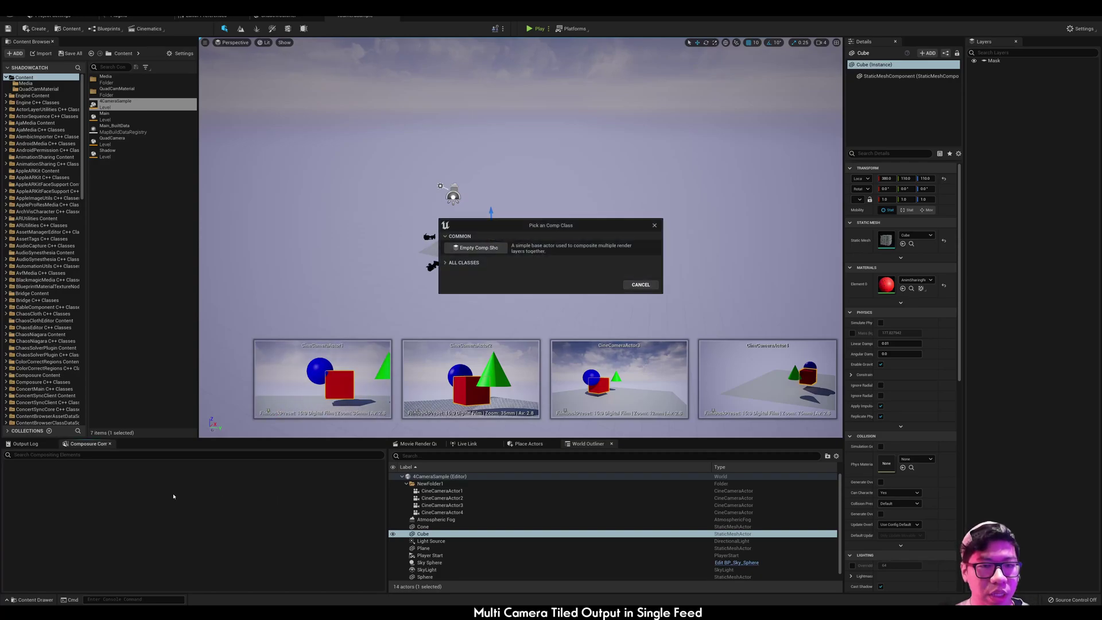
pyautogui.click(477, 248)
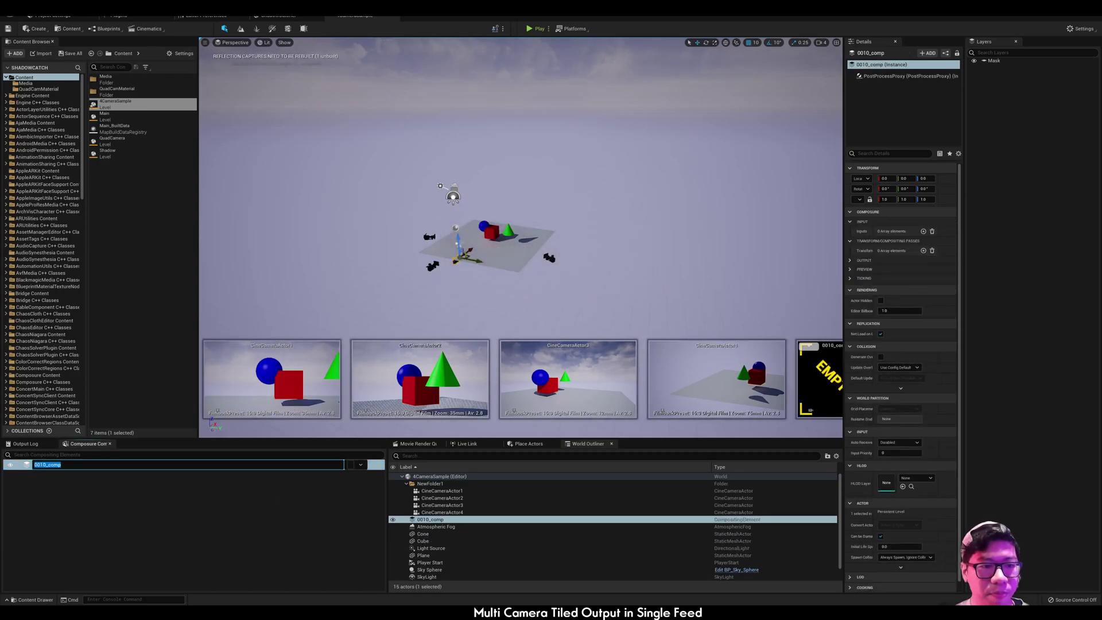
pyautogui.write('4Camera')
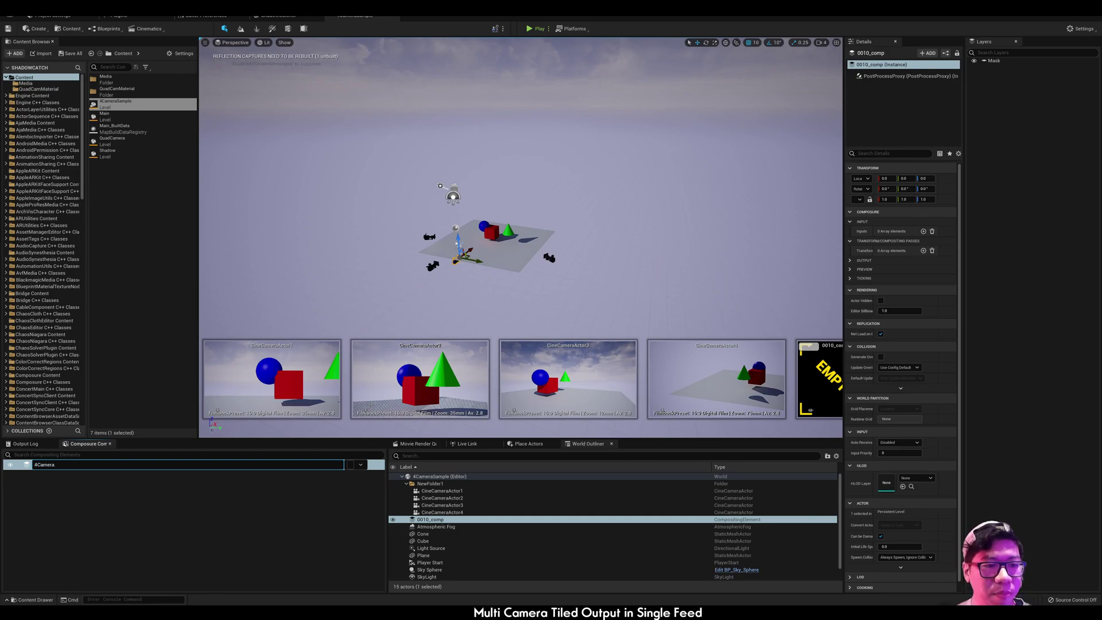
pyautogui.press('Return')
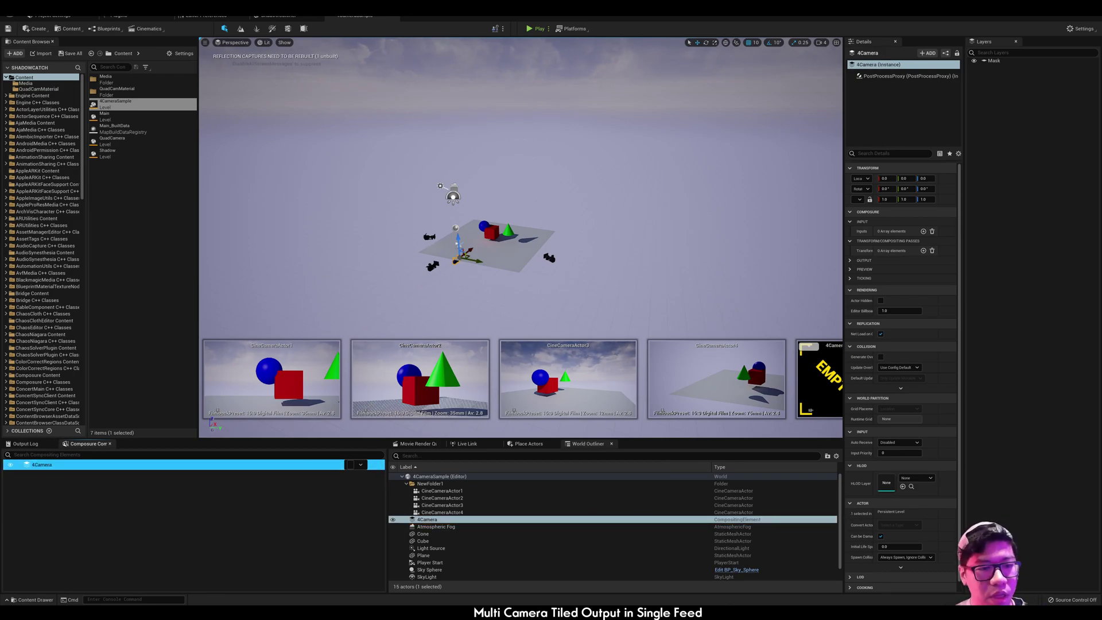
# - Add a CG Layer element to the 4Camera comp
pyautogui.rightClick(63, 466)
pyautogui.moveTo(93, 496)
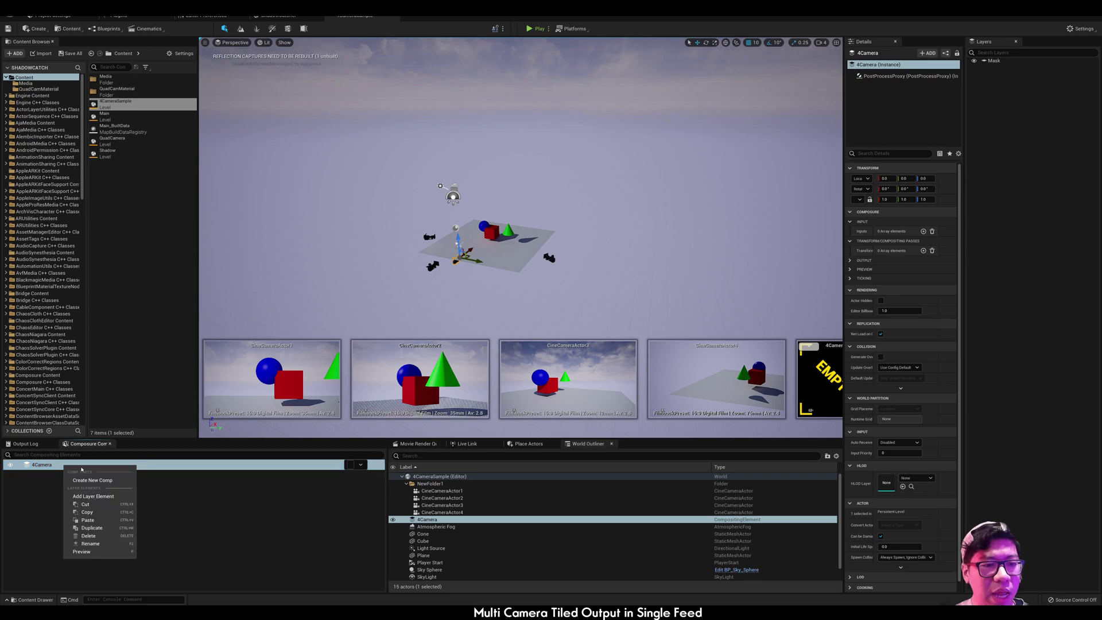
pyautogui.click(172, 506)
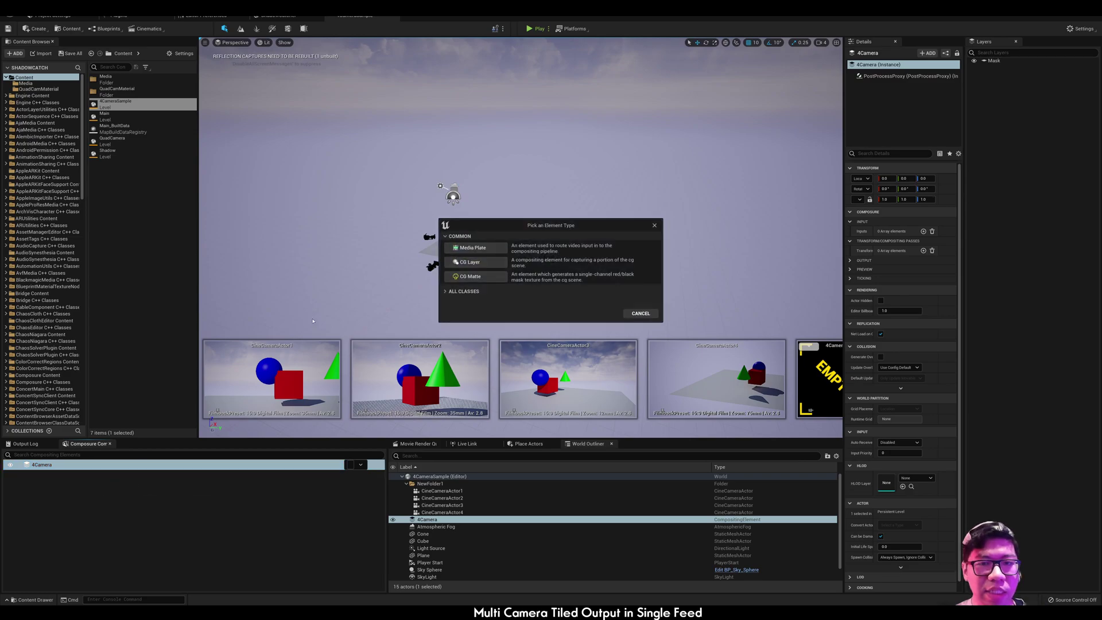
pyautogui.click(466, 262)
# - Rename the new cg_element1 layer to Cam1
pyautogui.click(20, 465)
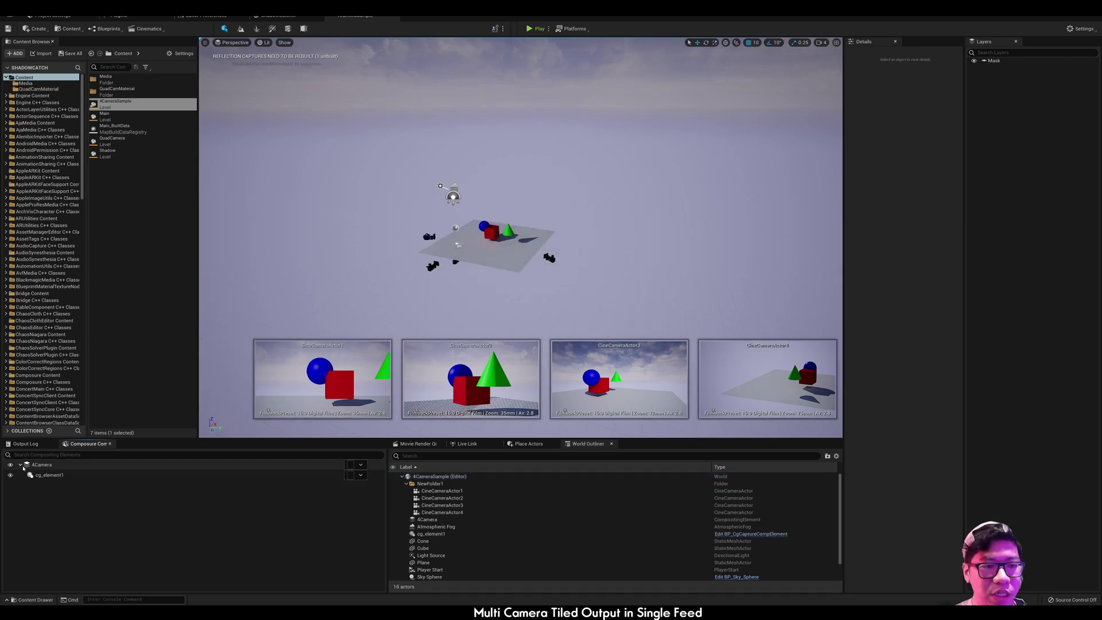
pyautogui.click(51, 475)
pyautogui.press('F2')
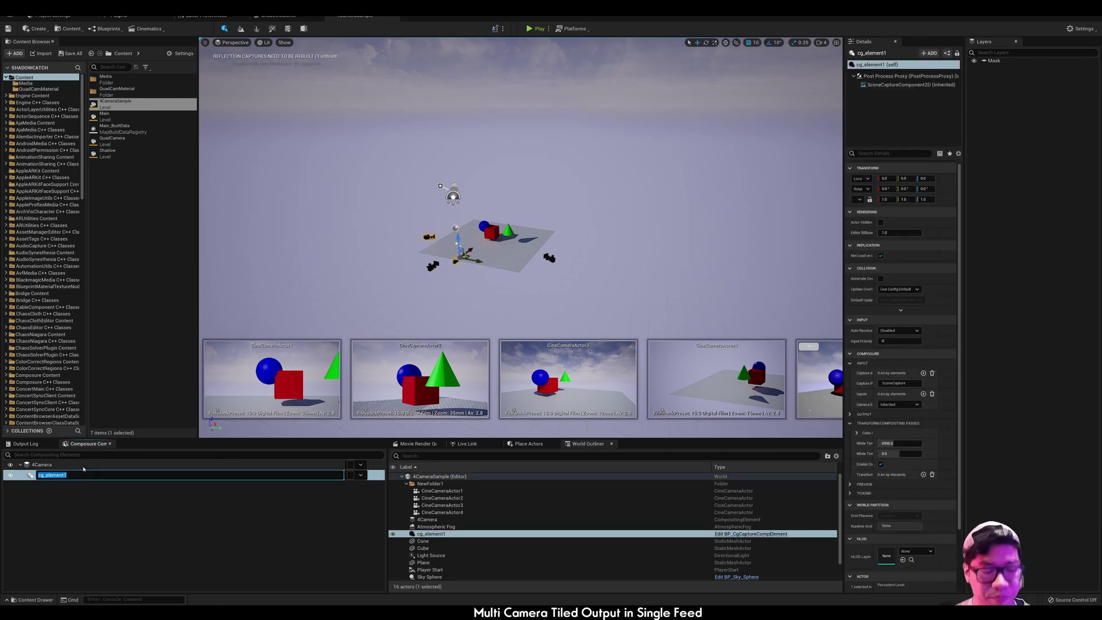
pyautogui.write('Cam1')
pyautogui.press('Return')
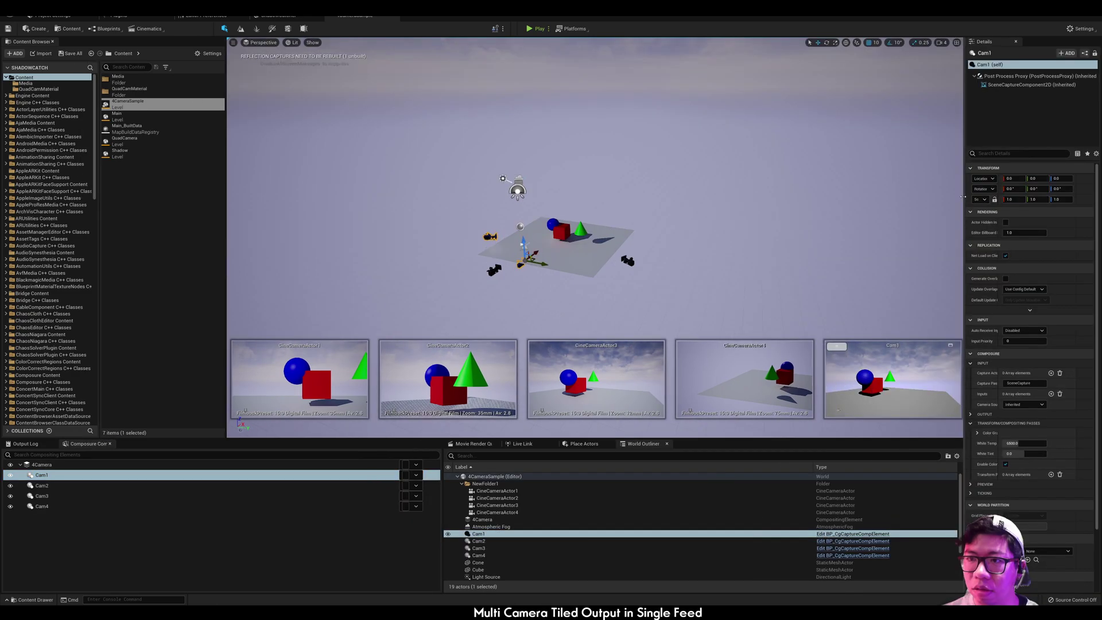
pyautogui.moveTo(556, 246); pyautogui.dragTo(589, 245, button='middle')
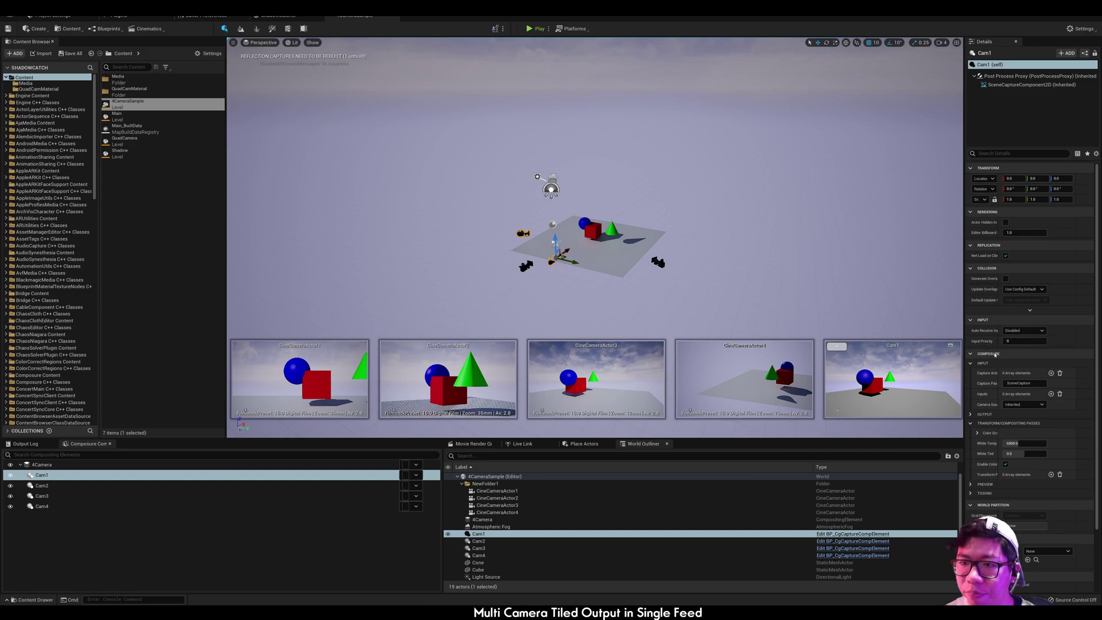
# - Set Cam1's Camera Source to Override with CineCameraActor1 as target
pyautogui.click(1025, 404)
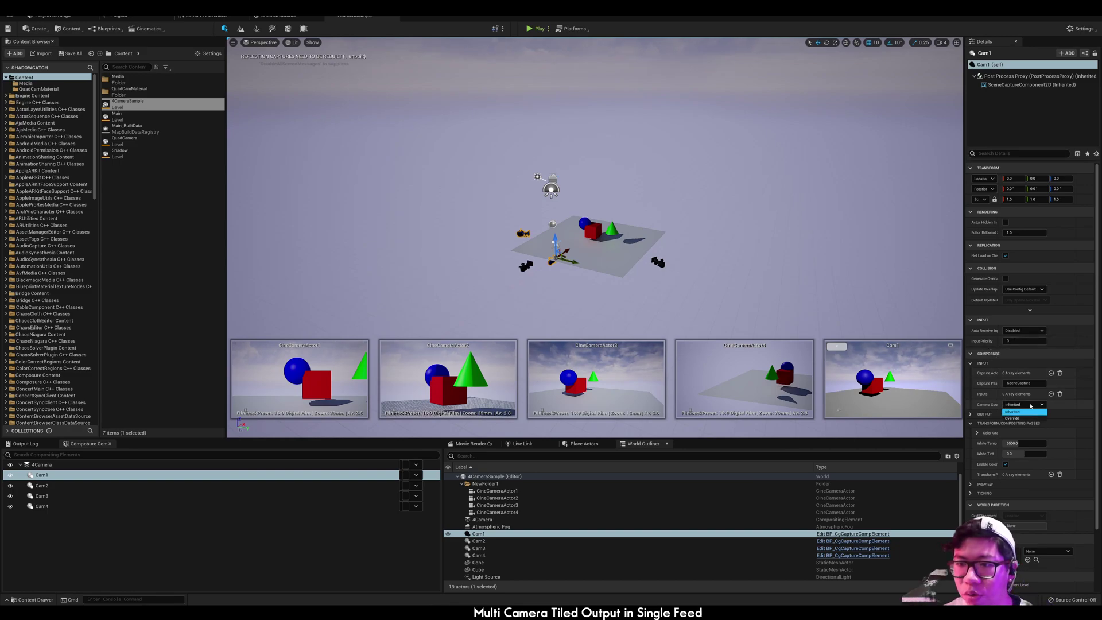
pyautogui.click(1023, 417)
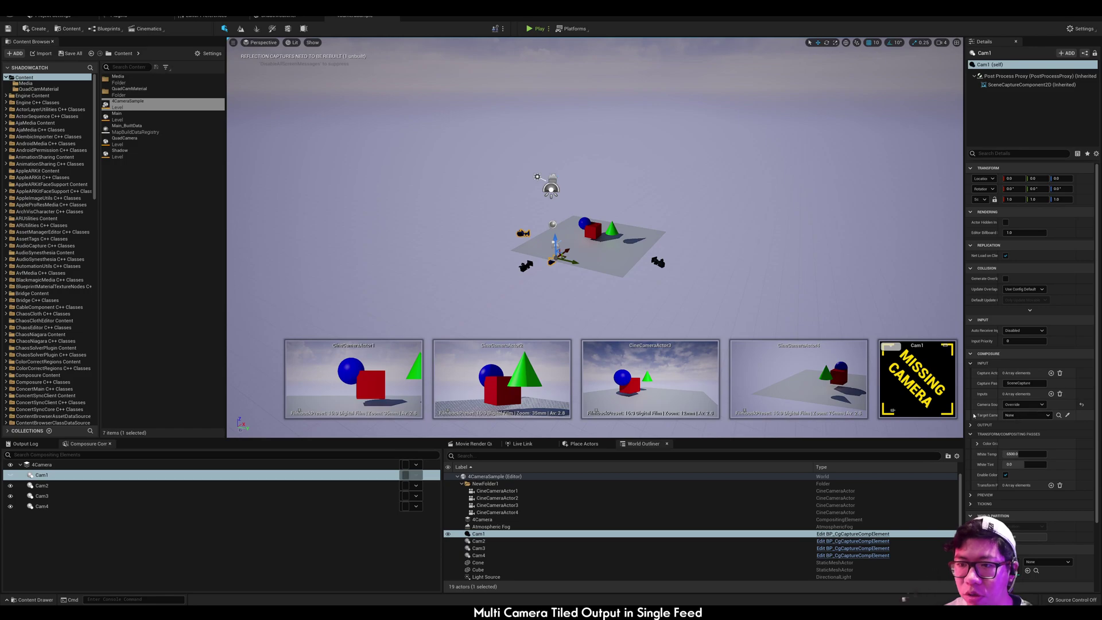
pyautogui.moveTo(965, 411); pyautogui.dragTo(907, 411)
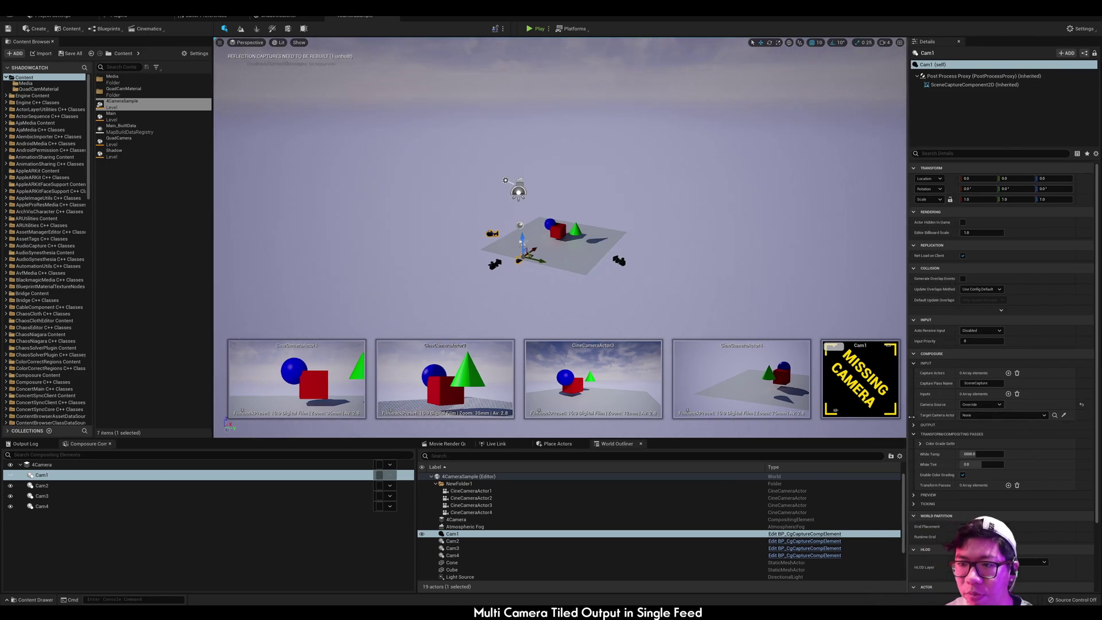
pyautogui.click(1010, 415)
pyautogui.click(999, 512)
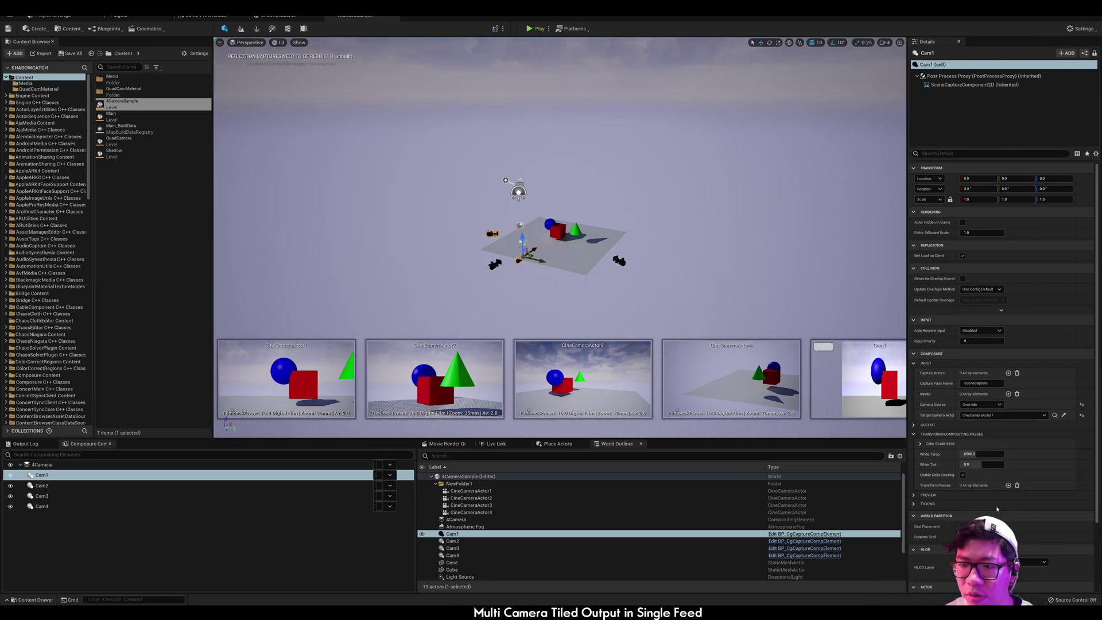
# - Set Cam2's Camera Source to Override with CineCameraActor2 as target
pyautogui.click(334, 487)
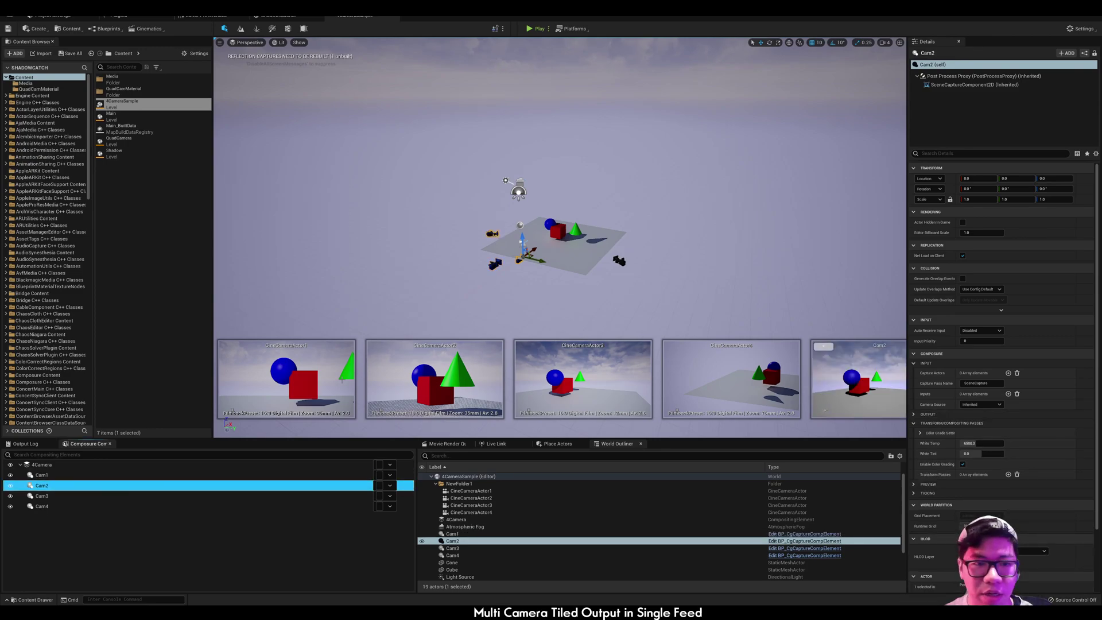
pyautogui.click(172, 475)
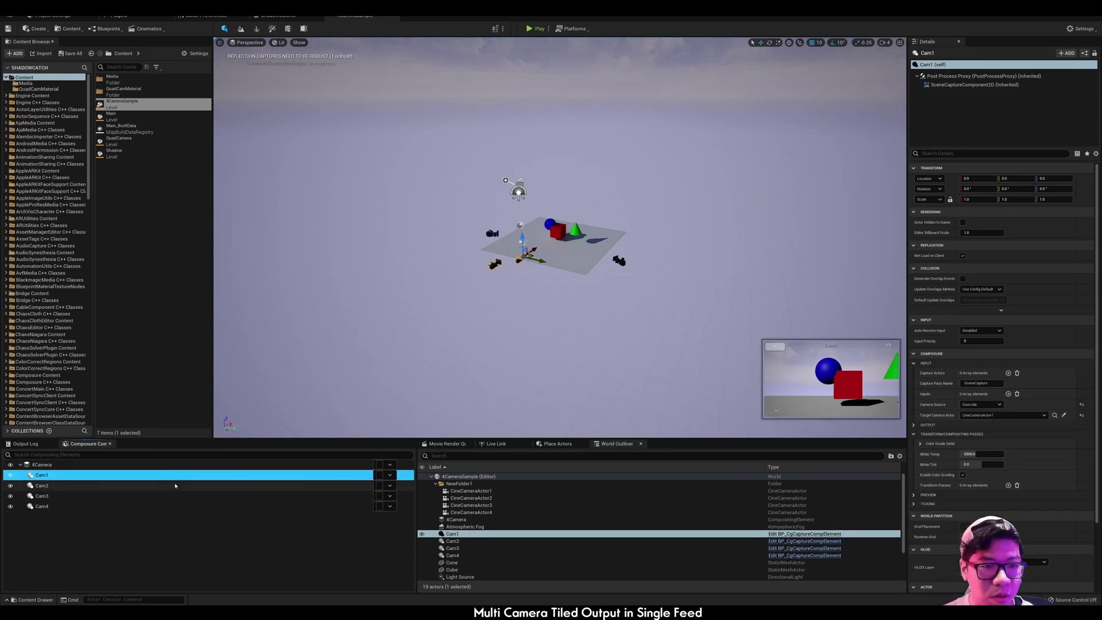
pyautogui.click(982, 404)
pyautogui.click(1002, 415)
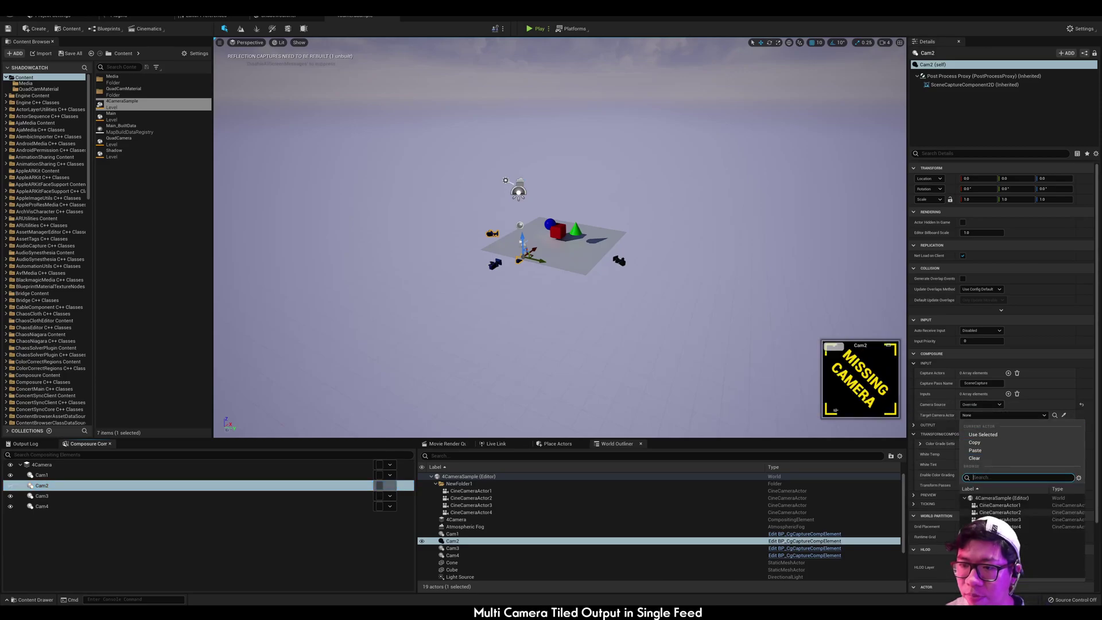
pyautogui.click(1010, 511)
# - Set Cam3's Camera Source to Override with CineCameraActor3 as target
pyautogui.click(253, 496)
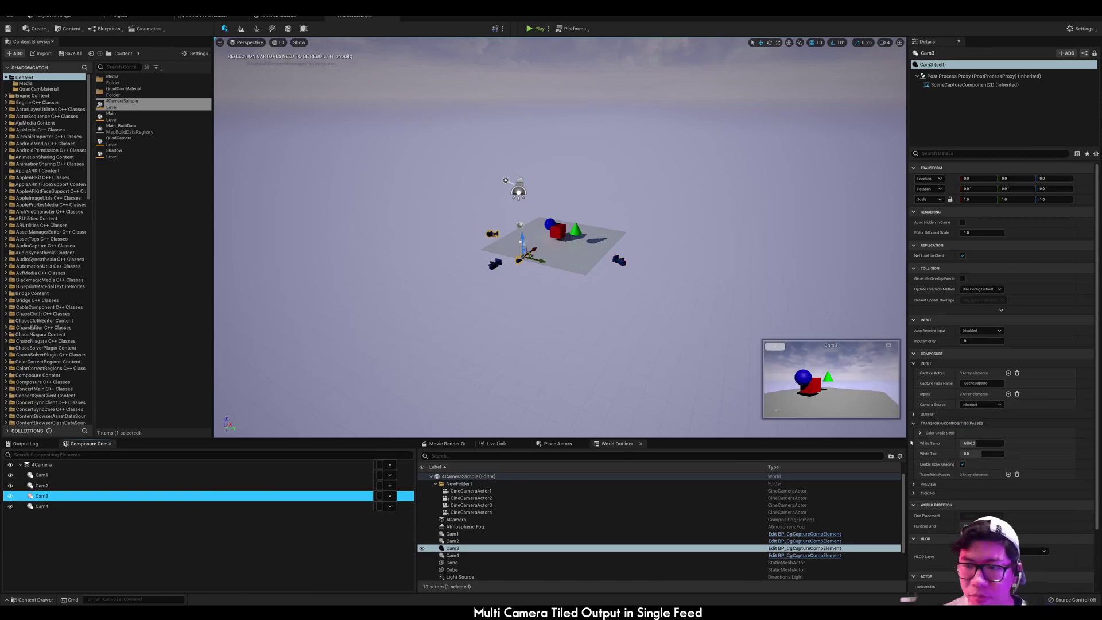
pyautogui.click(976, 405)
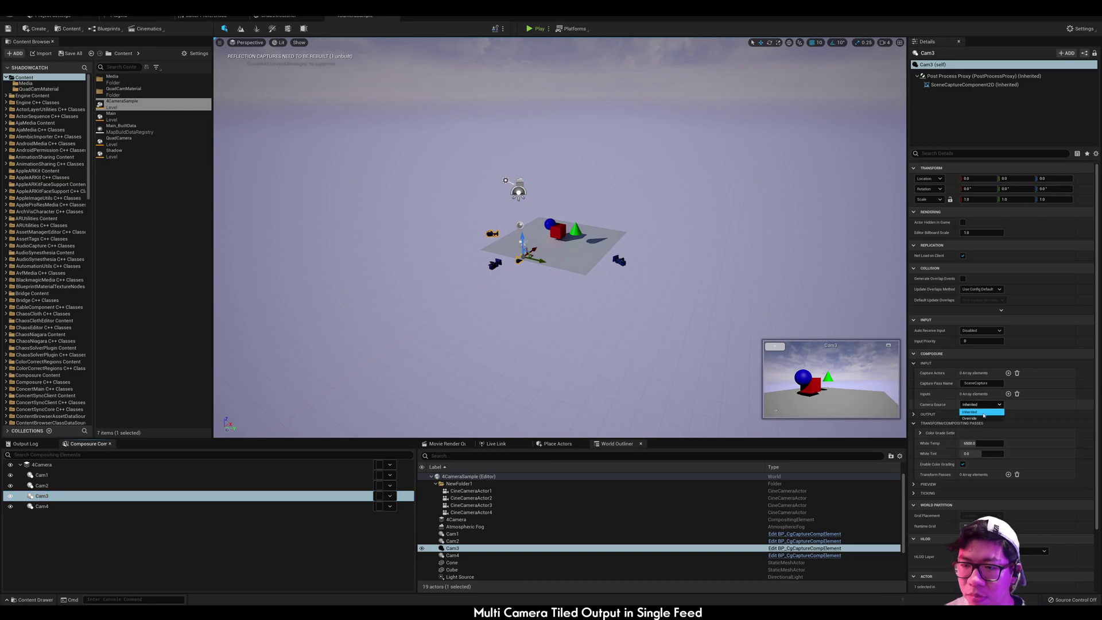
pyautogui.click(973, 418)
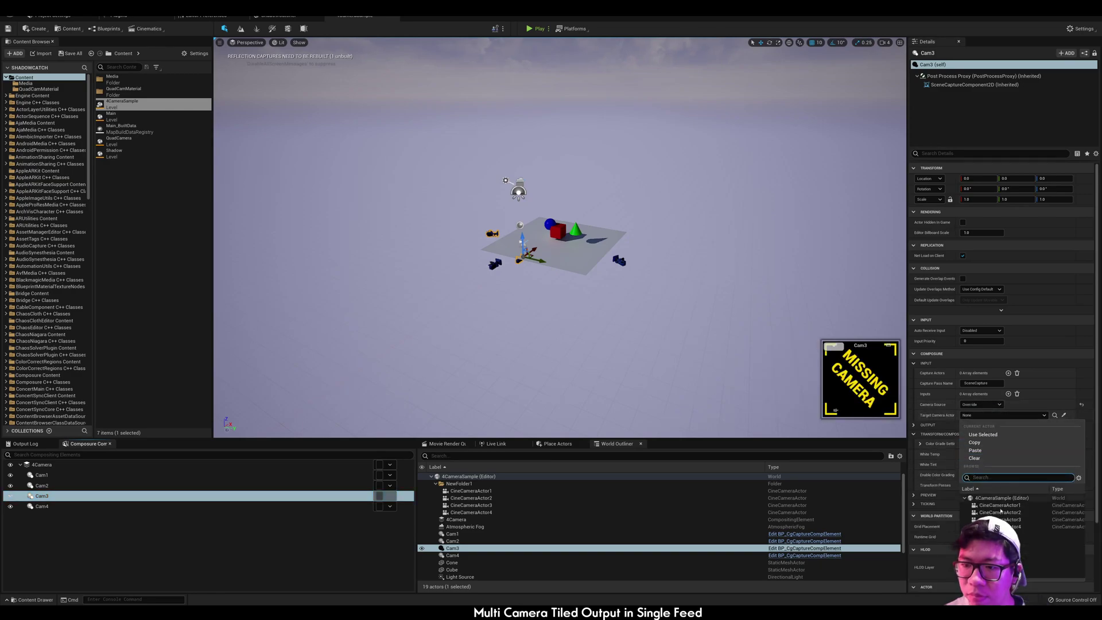
pyautogui.click(1000, 519)
# - Set Cam4's Camera Source to Override with CineCameraActor4 as target
pyautogui.click(295, 506)
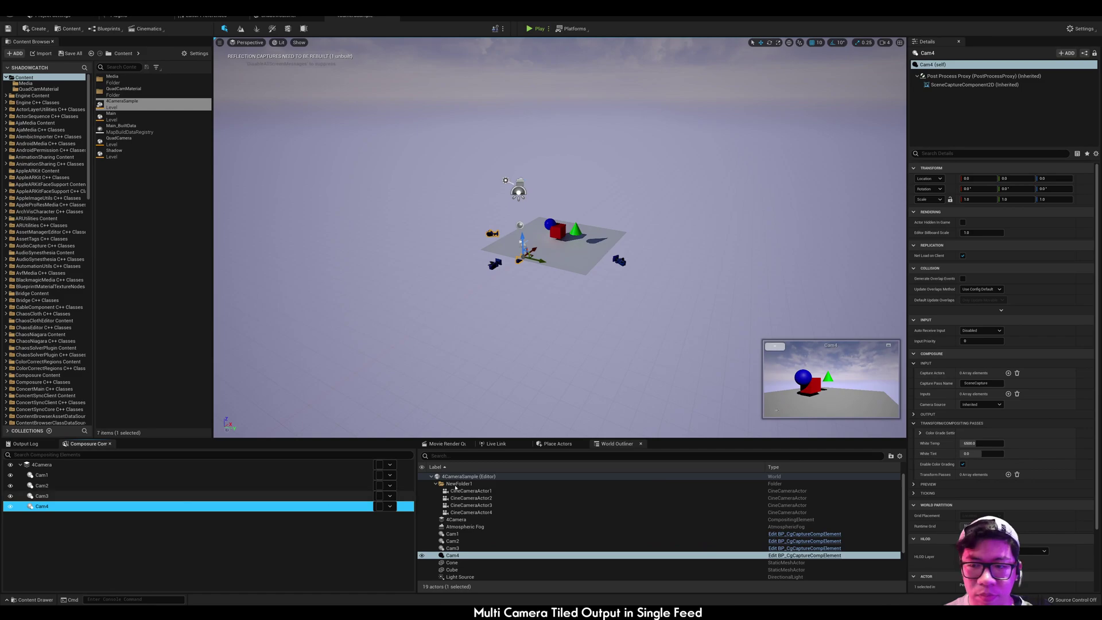
pyautogui.click(979, 405)
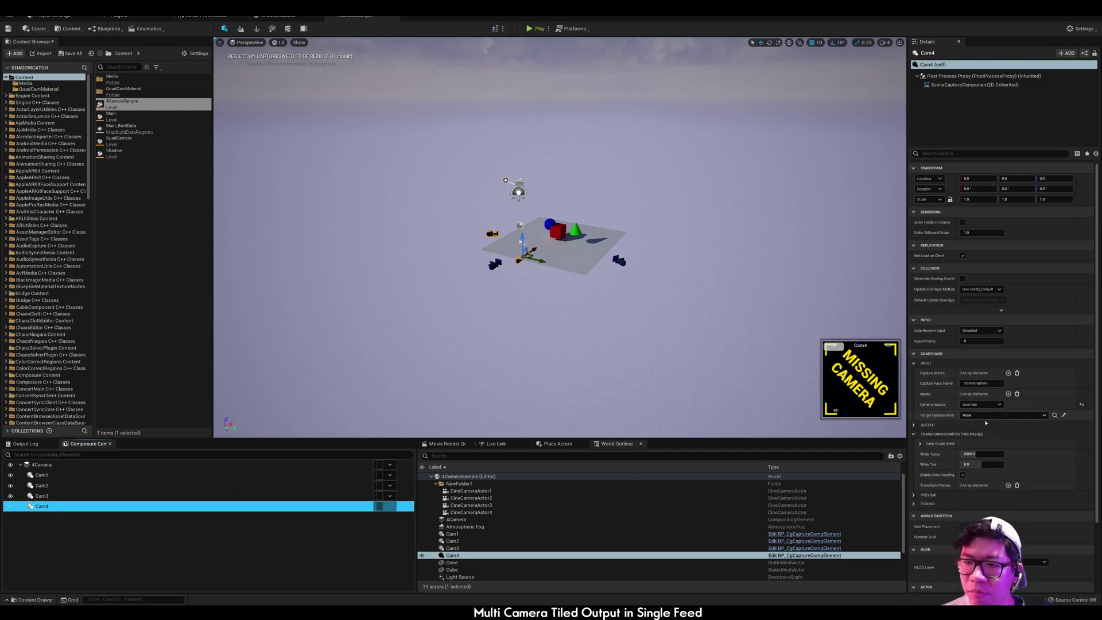
pyautogui.click(1002, 415)
pyautogui.click(1002, 526)
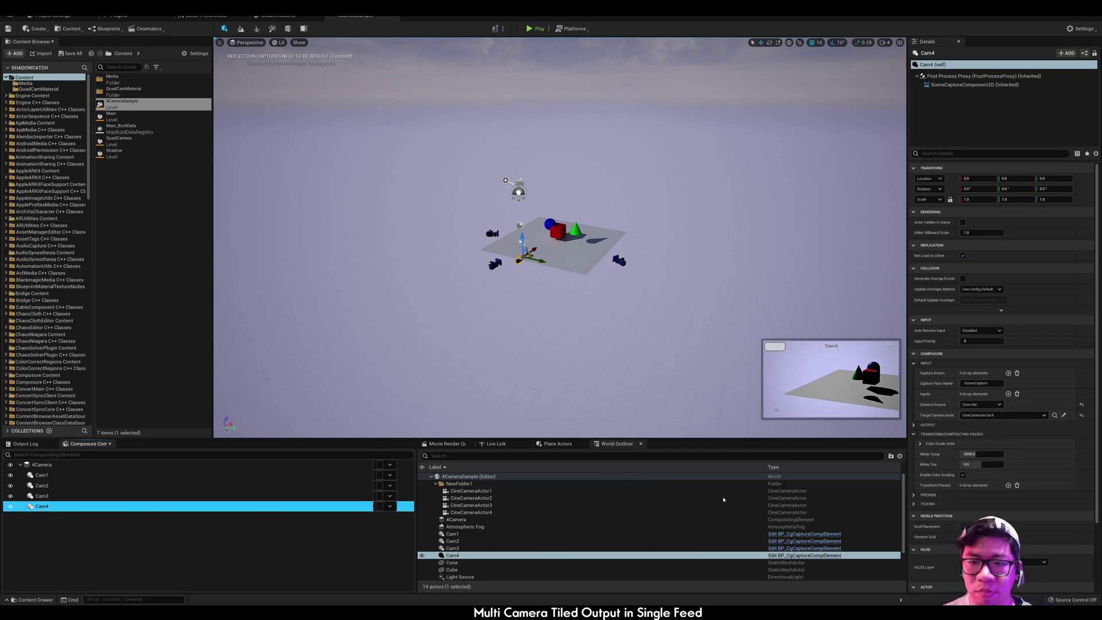
# - Check the Cam3, Cam2 and Cam1 views, then reselect the 4Camera comp
pyautogui.click(194, 496)
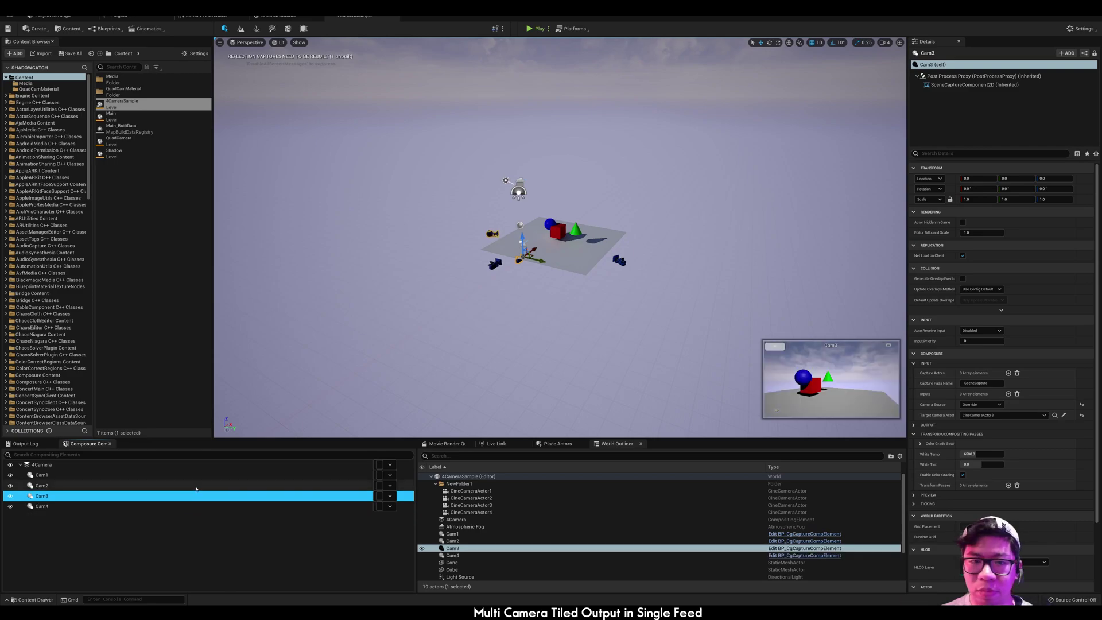
pyautogui.click(198, 485)
pyautogui.click(201, 475)
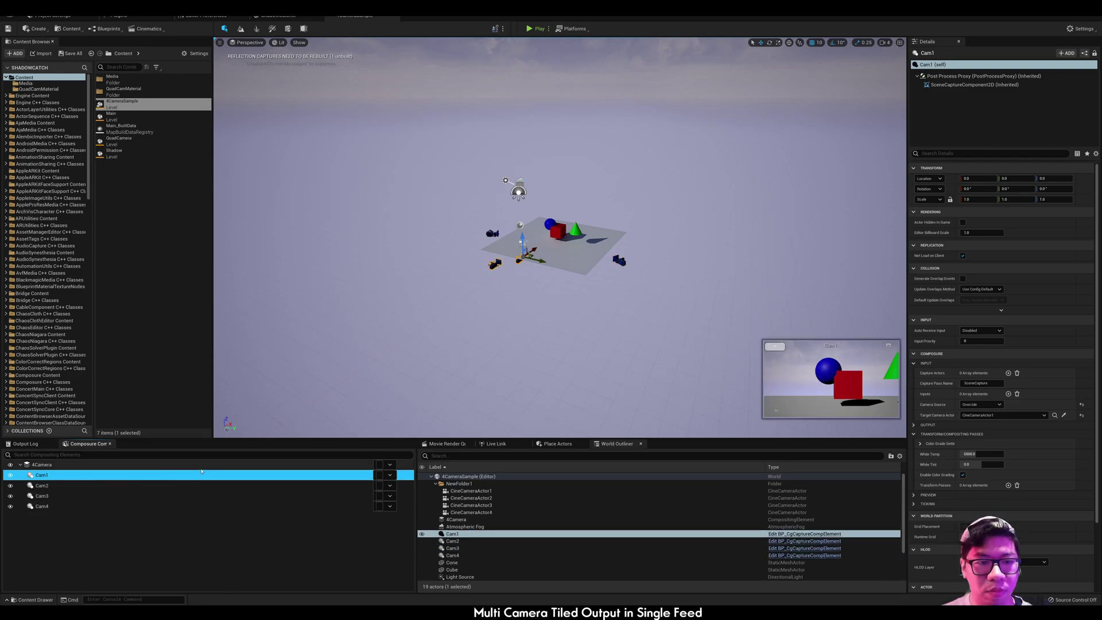
pyautogui.click(222, 465)
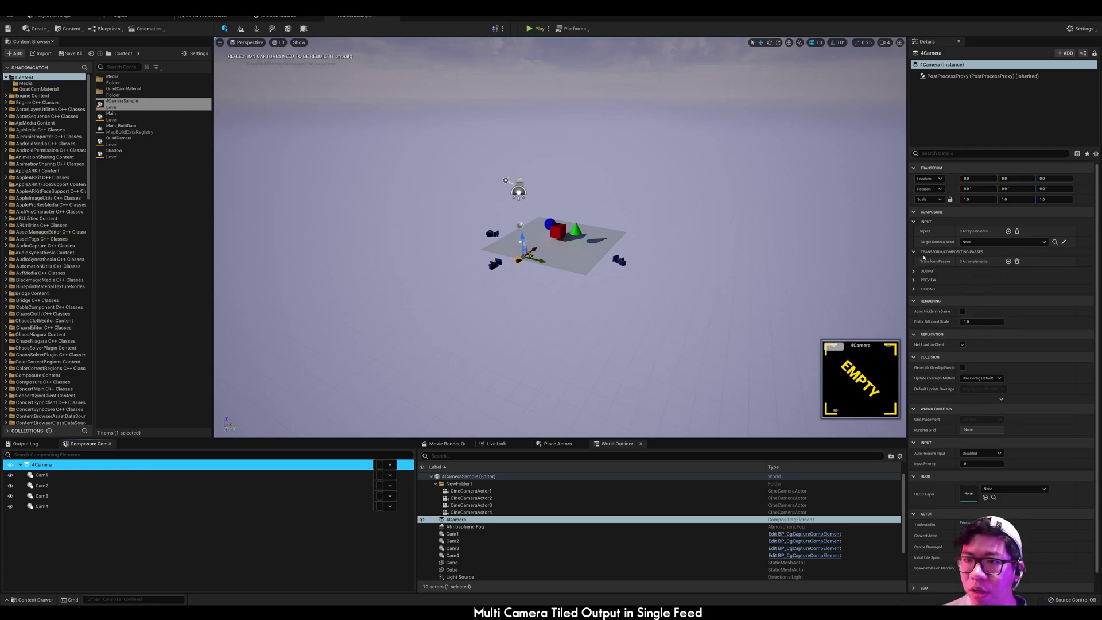
# - Add a material pass to 4Camera using a new material saved as 4CameraComp
pyautogui.click(1008, 262)
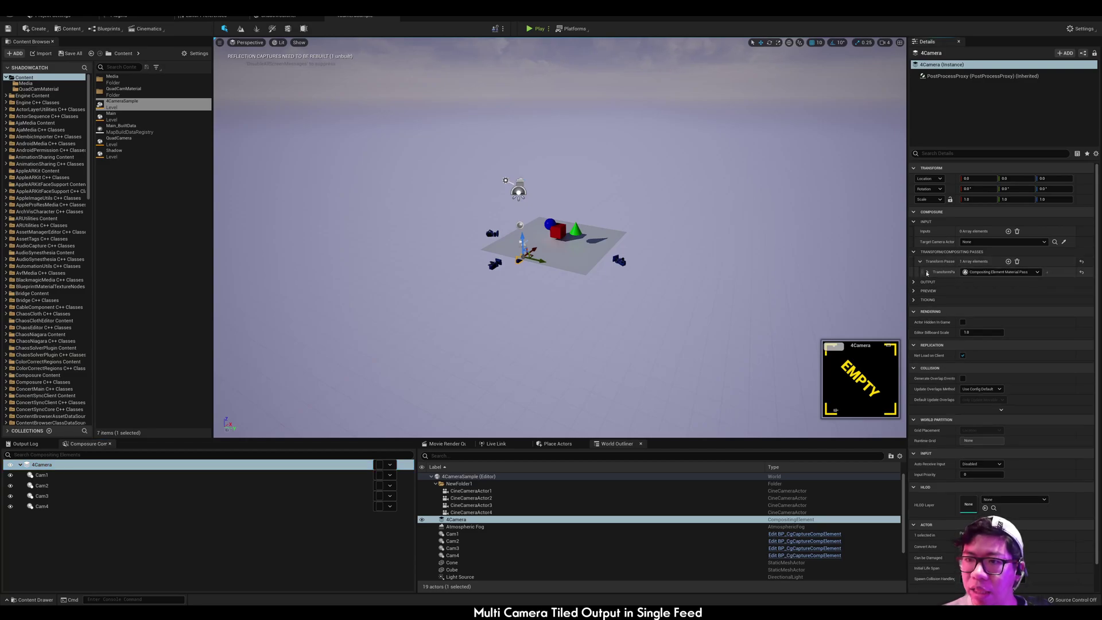
pyautogui.click(928, 273)
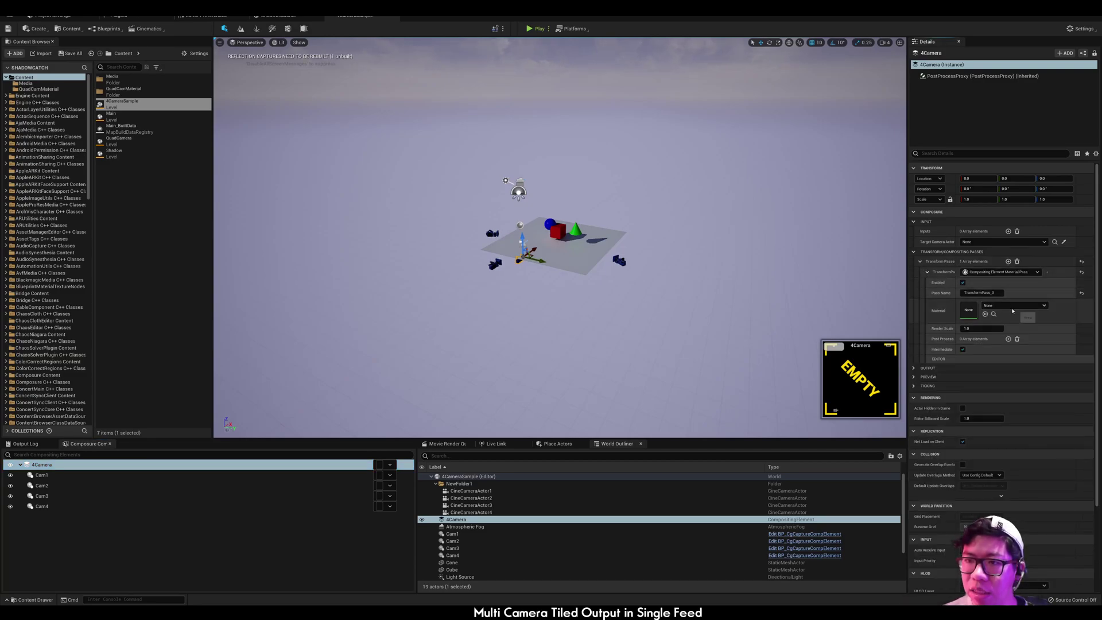
pyautogui.click(1012, 308)
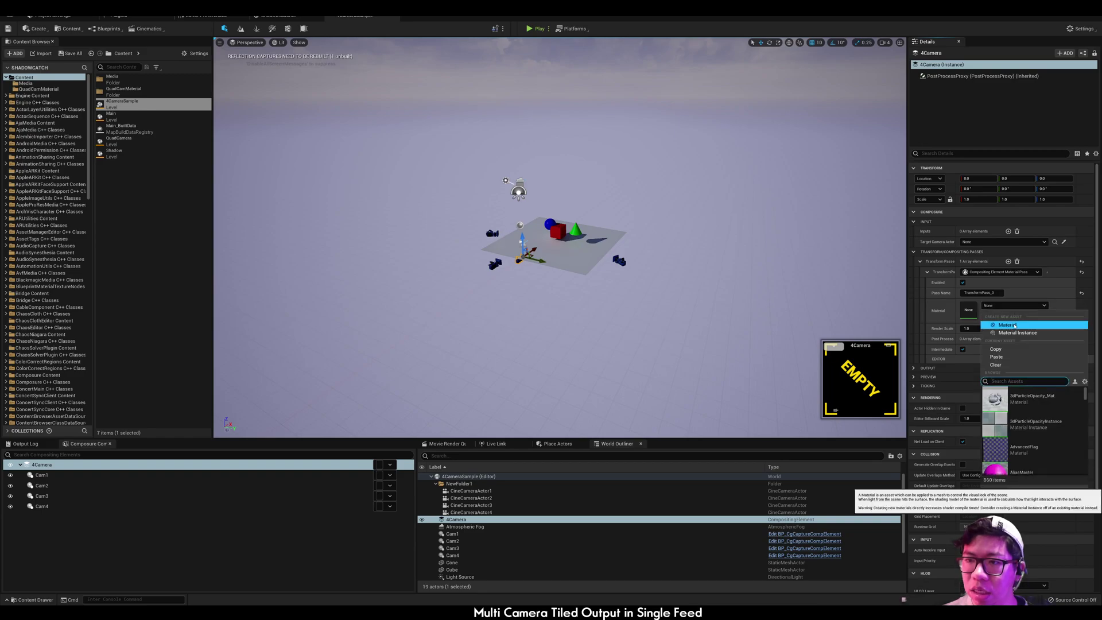
pyautogui.click(1015, 325)
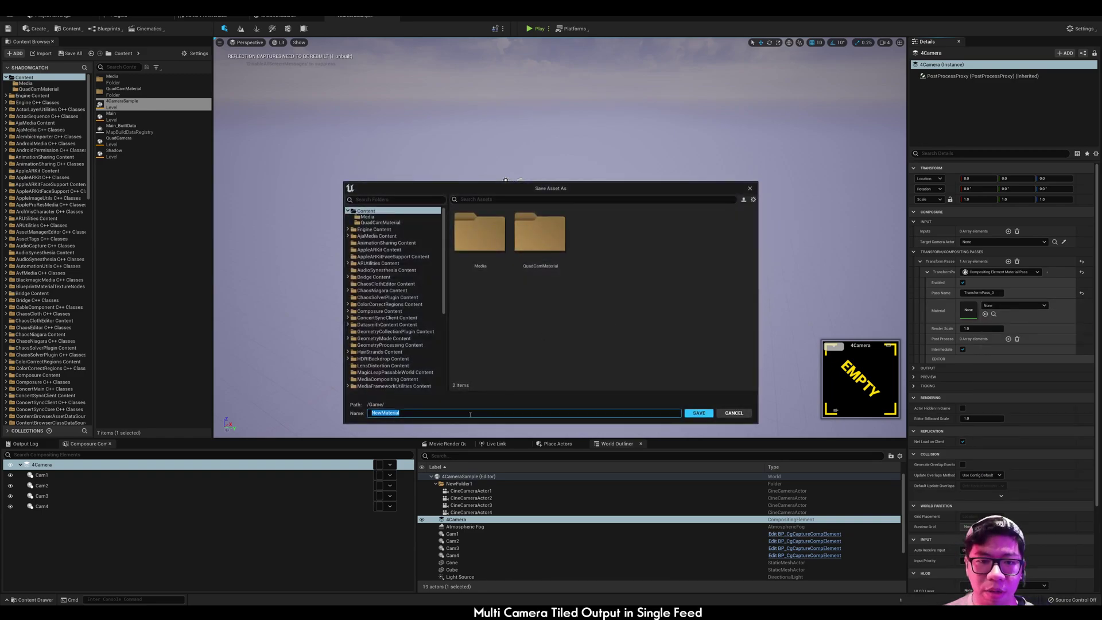
pyautogui.write('4Came')
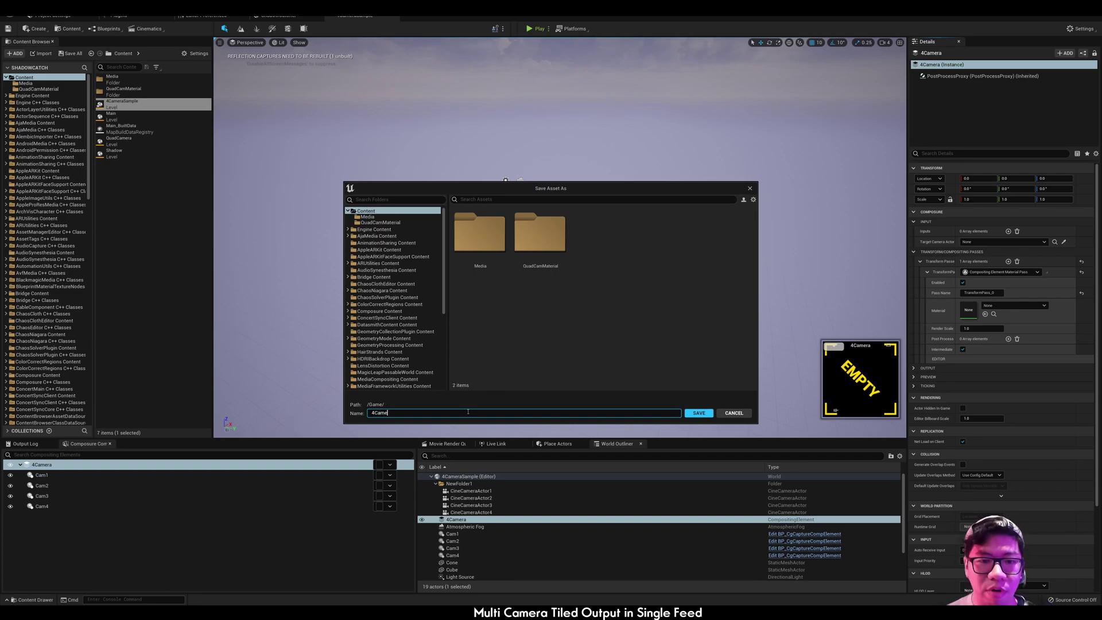
pyautogui.write('p')
pyautogui.press('Return')
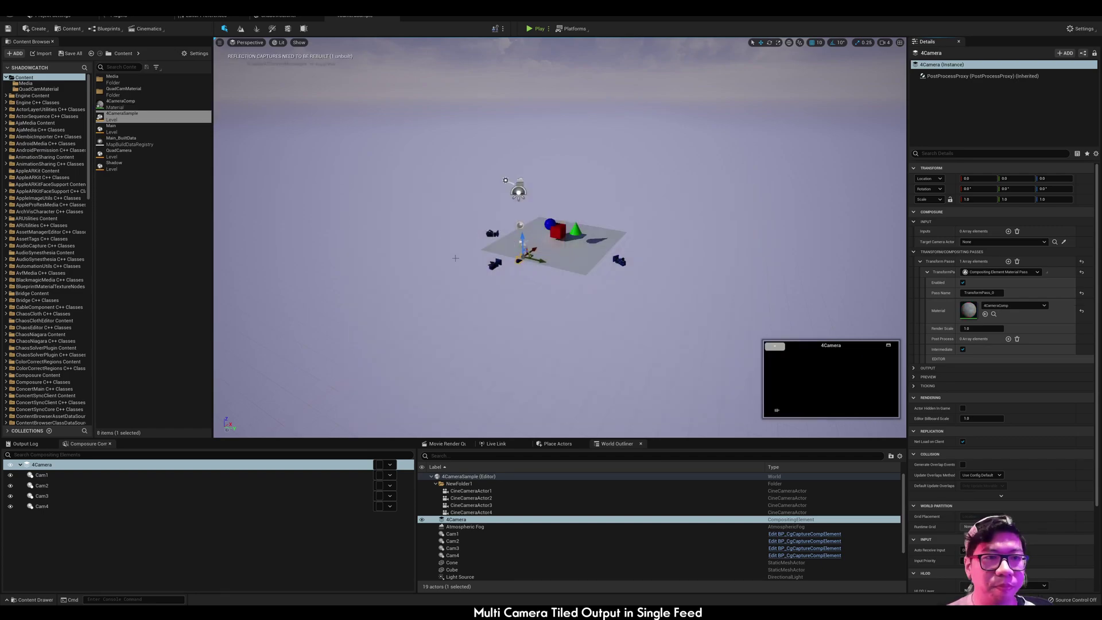
pyautogui.moveTo(120, 102)
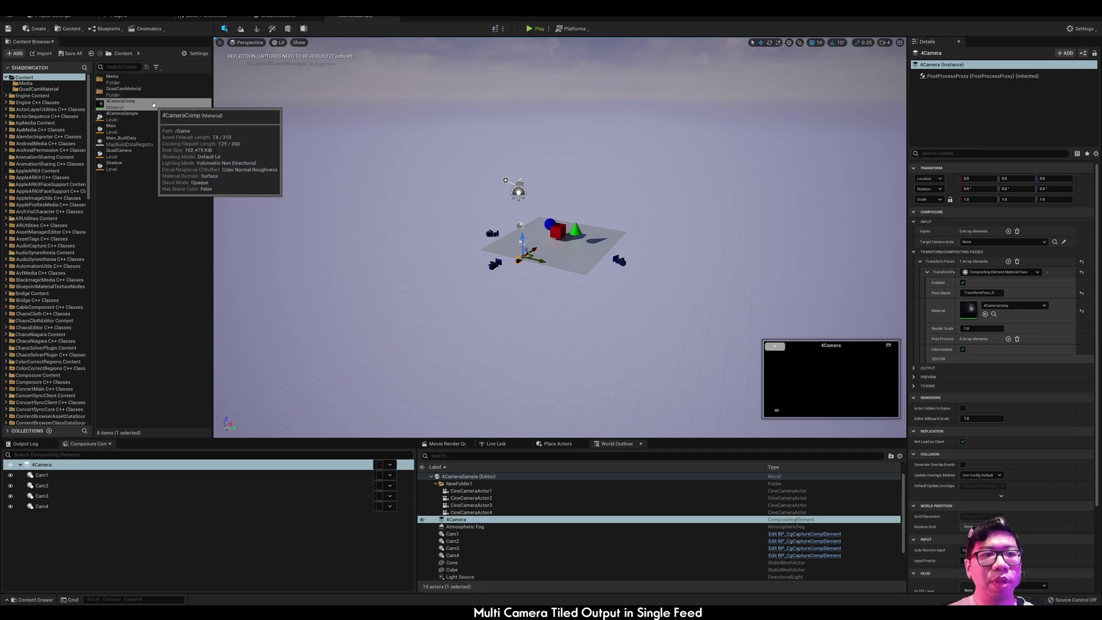
# - Set the 4CameraComp material's Material Domain to Post Process
pyautogui.doubleClick(120, 102)
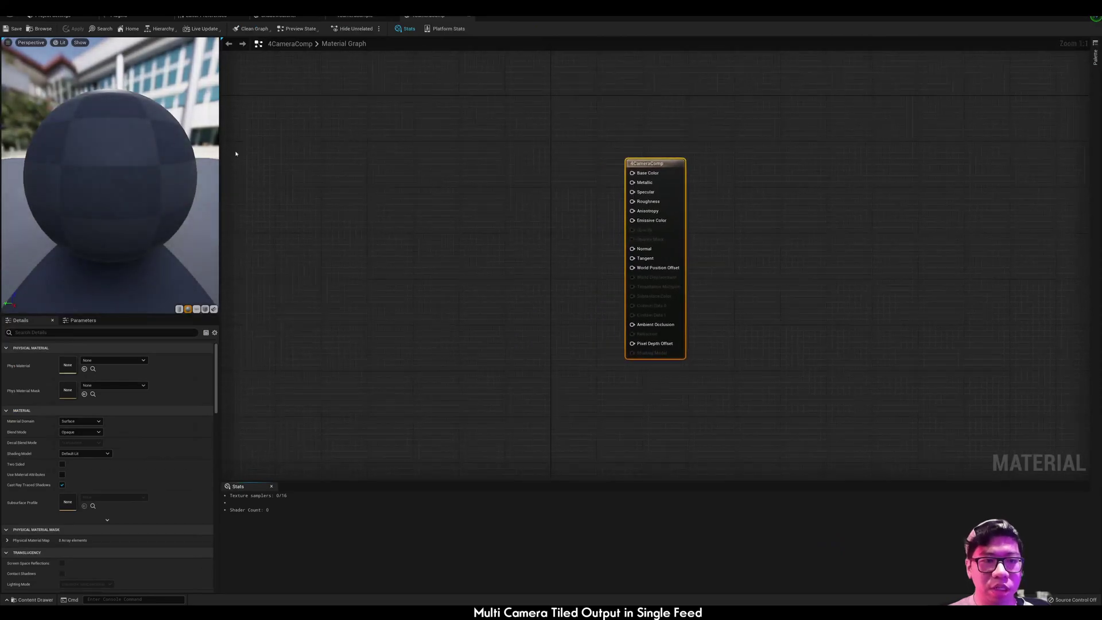
pyautogui.click(80, 421)
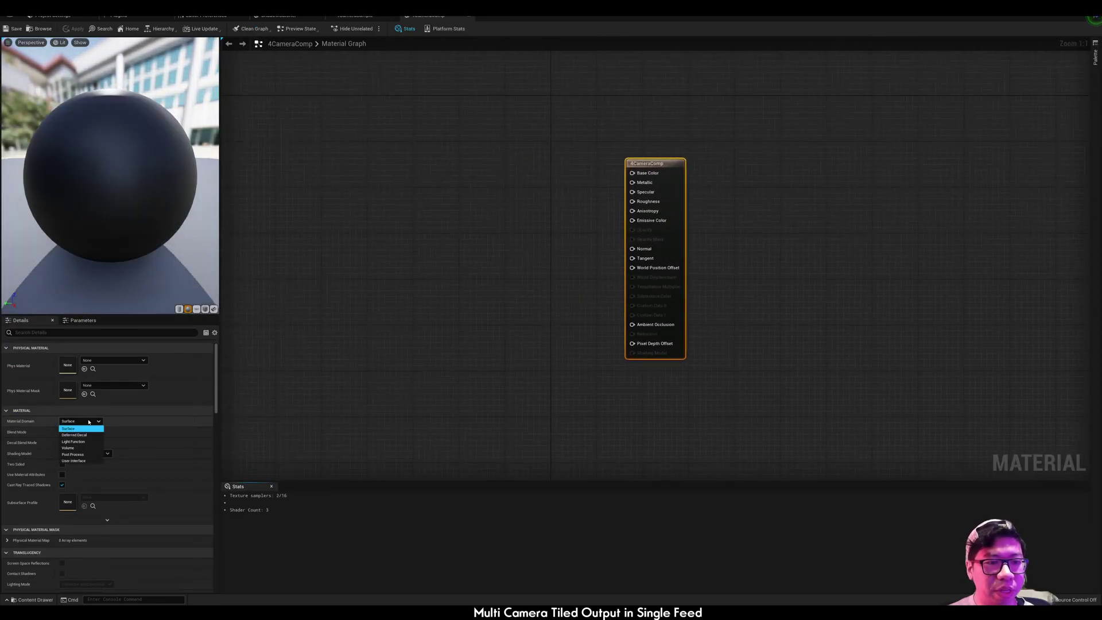
pyautogui.click(85, 457)
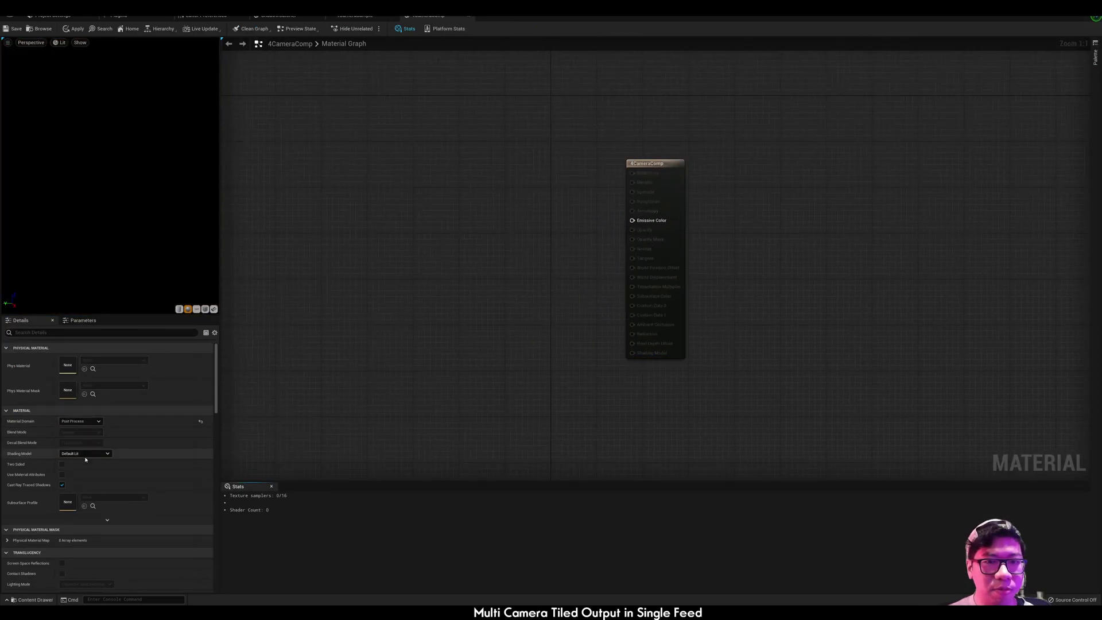
# - Add a TextureObjectParameter named Cam1 and paste three copies of it
pyautogui.rightClick(323, 260)
pyautogui.write('texture obj')
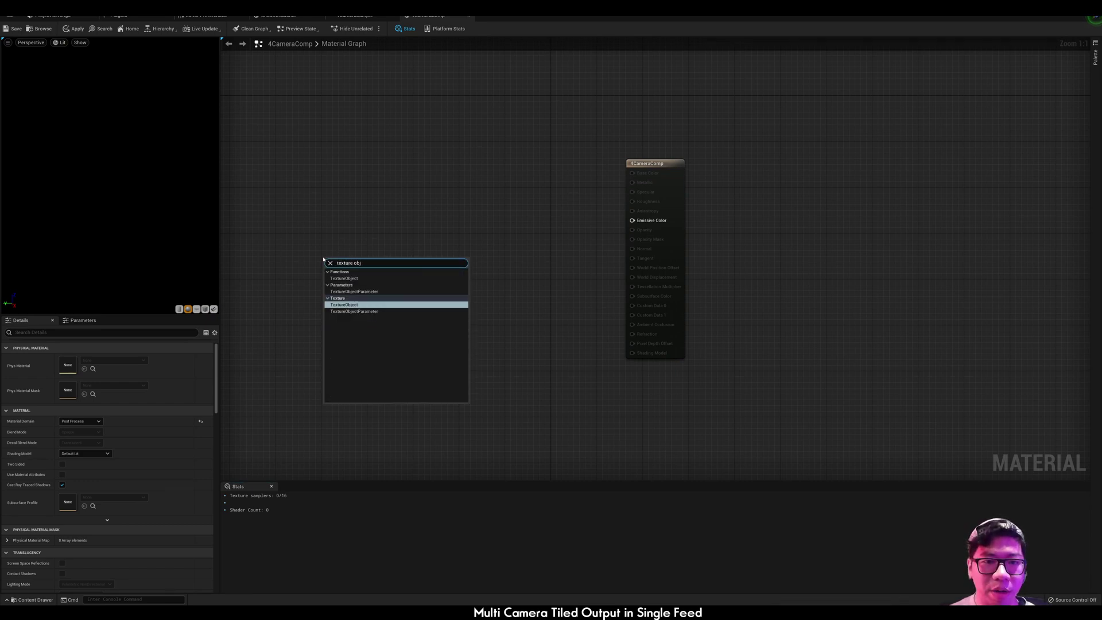
pyautogui.press('Down')
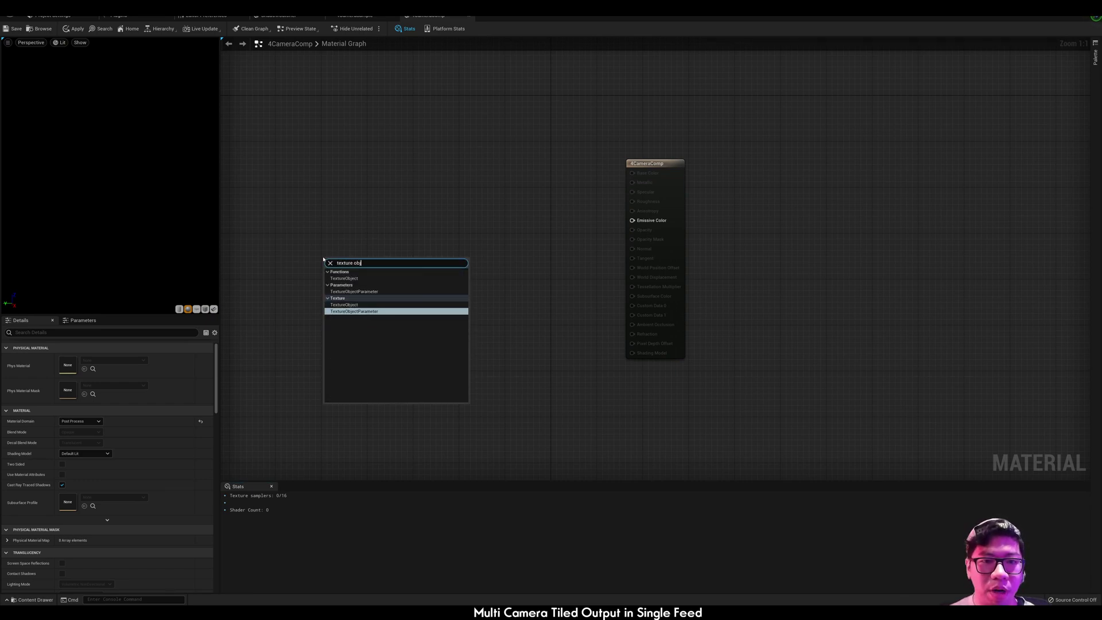
pyautogui.press('Return')
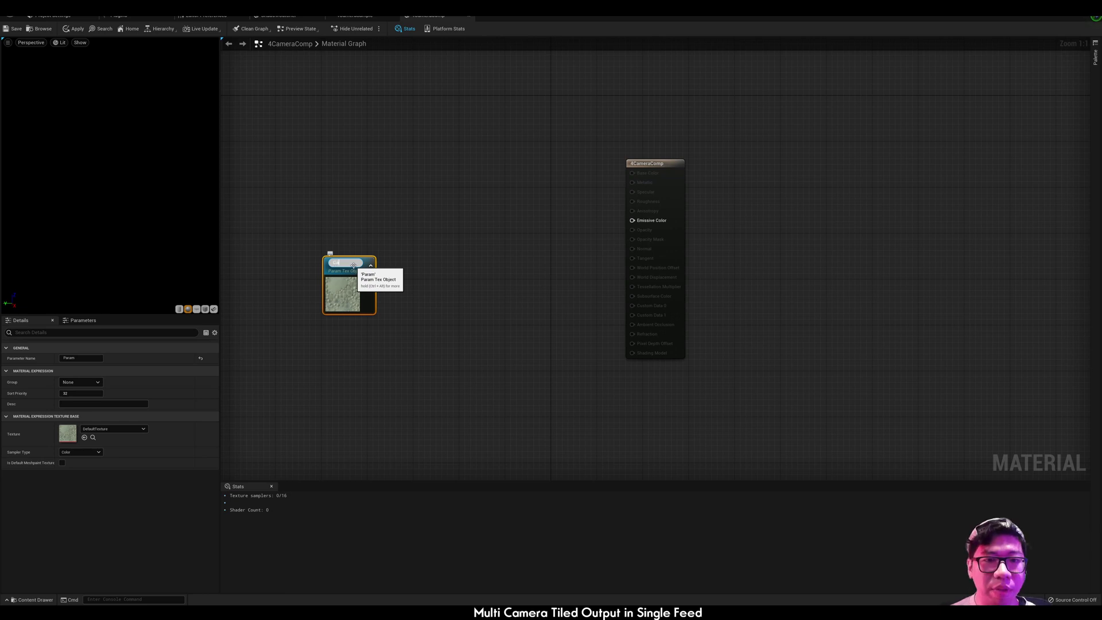
pyautogui.moveTo(411, 351); pyautogui.dragTo(446, 229, button='right')
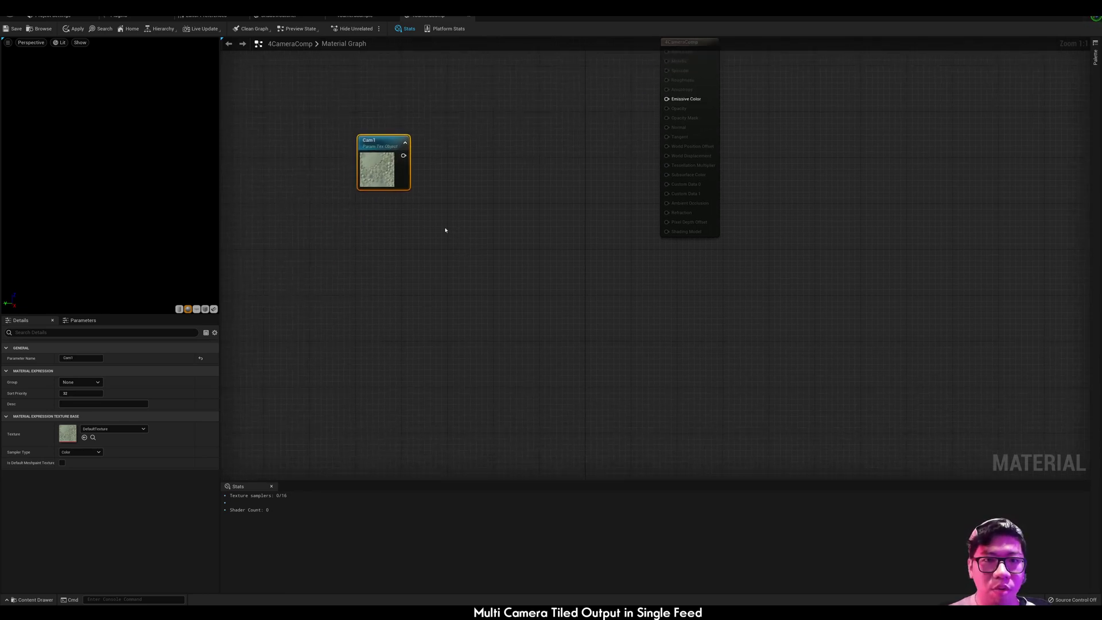
pyautogui.hotkey('ctrl', 'c')
pyautogui.hotkey('ctrl', 'v')
pyautogui.hotkey('ctrl', 'v')
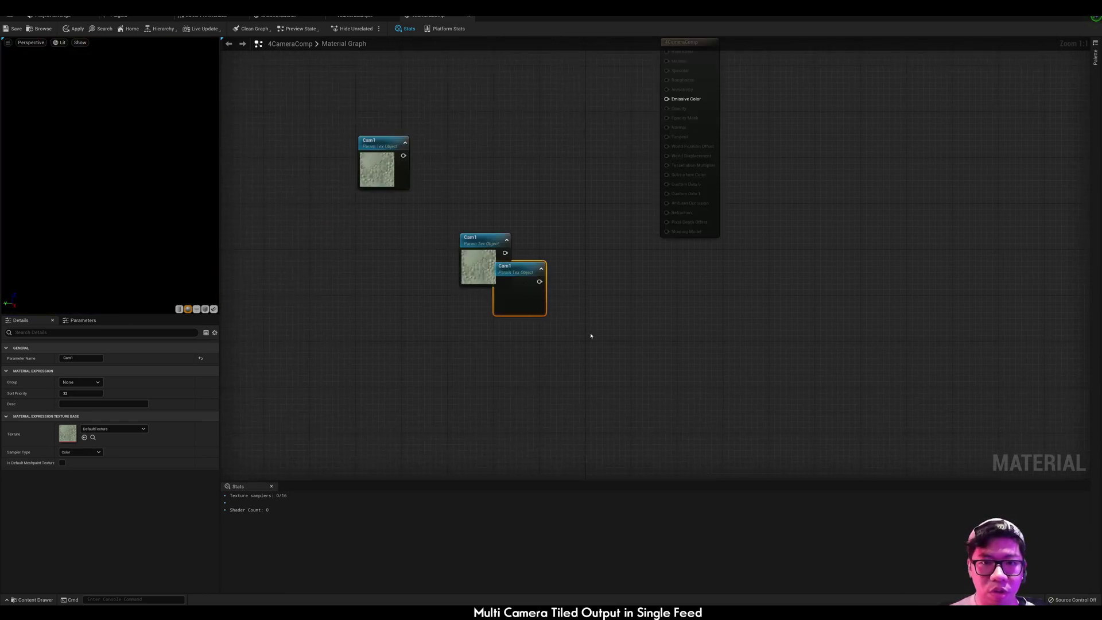
pyautogui.hotkey('ctrl', 'v')
# - Rename the three copied parameter nodes' Parameter Name to Cam2, Cam3 and Cam4
pyautogui.click(368, 293)
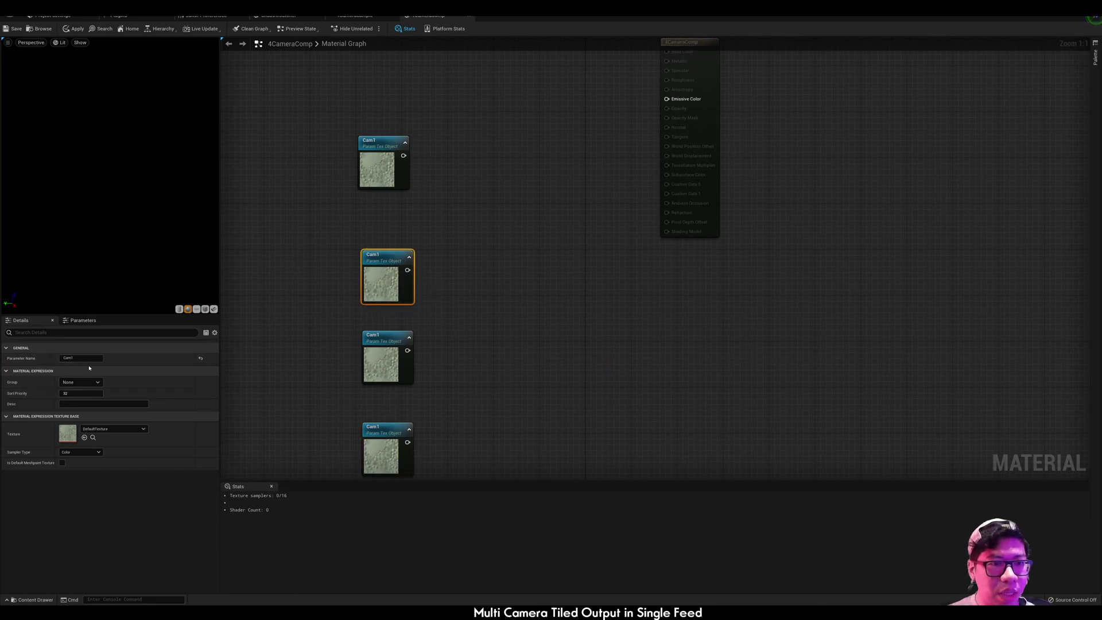
pyautogui.click(89, 358)
pyautogui.press('Return')
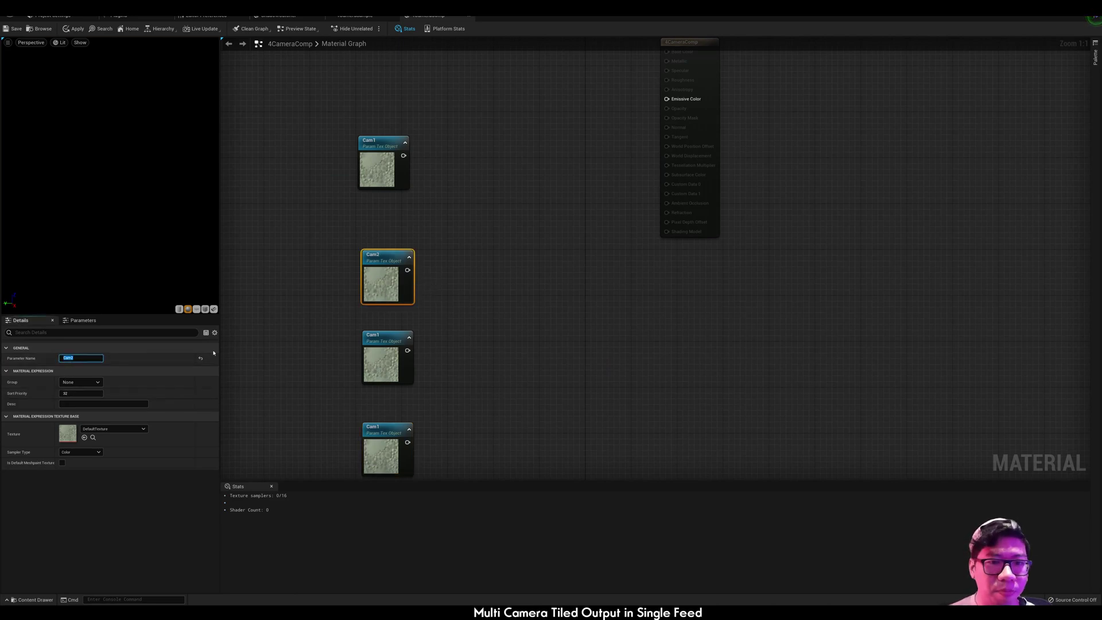
pyautogui.click(376, 345)
pyautogui.click(83, 359)
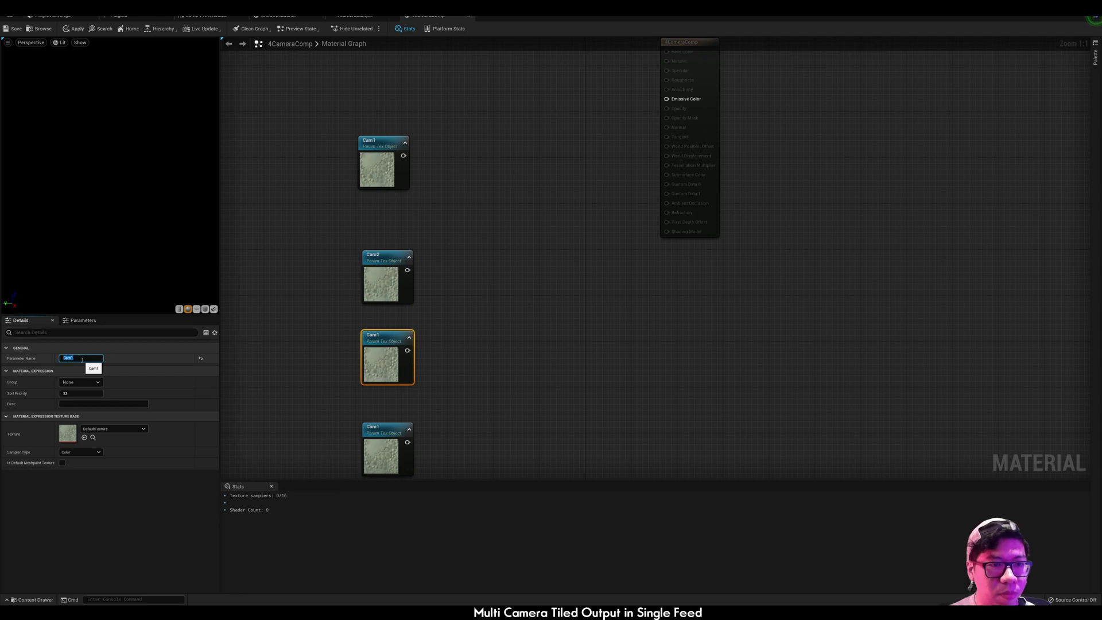
pyautogui.press('Return')
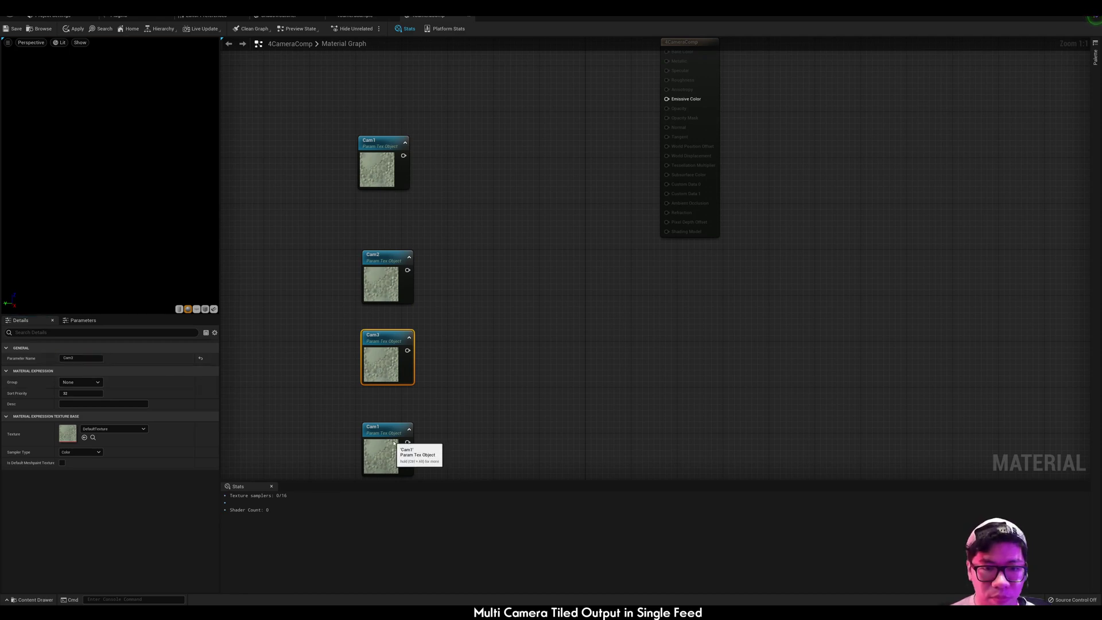
pyautogui.click(386, 445)
pyautogui.click(90, 359)
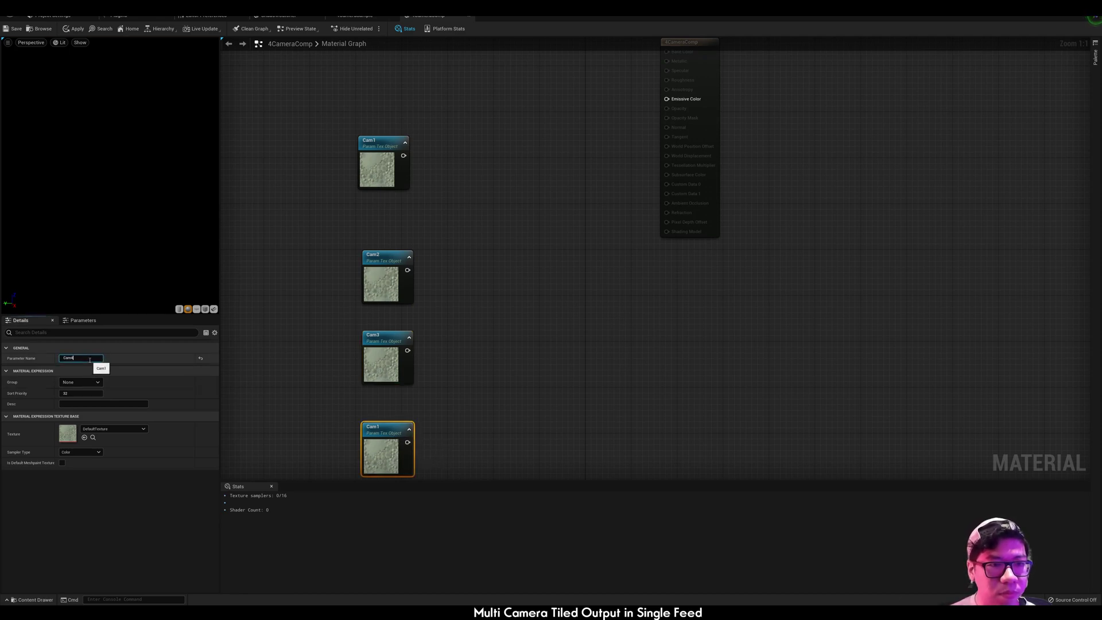
pyautogui.write('4')
pyautogui.press('Return')
# - Add a Texture Sample fed by Cam1 and duplicate it beside the next Cam node
pyautogui.moveTo(440, 170); pyautogui.dragTo(366, 216, button='right')
pyautogui.rightClick(379, 188)
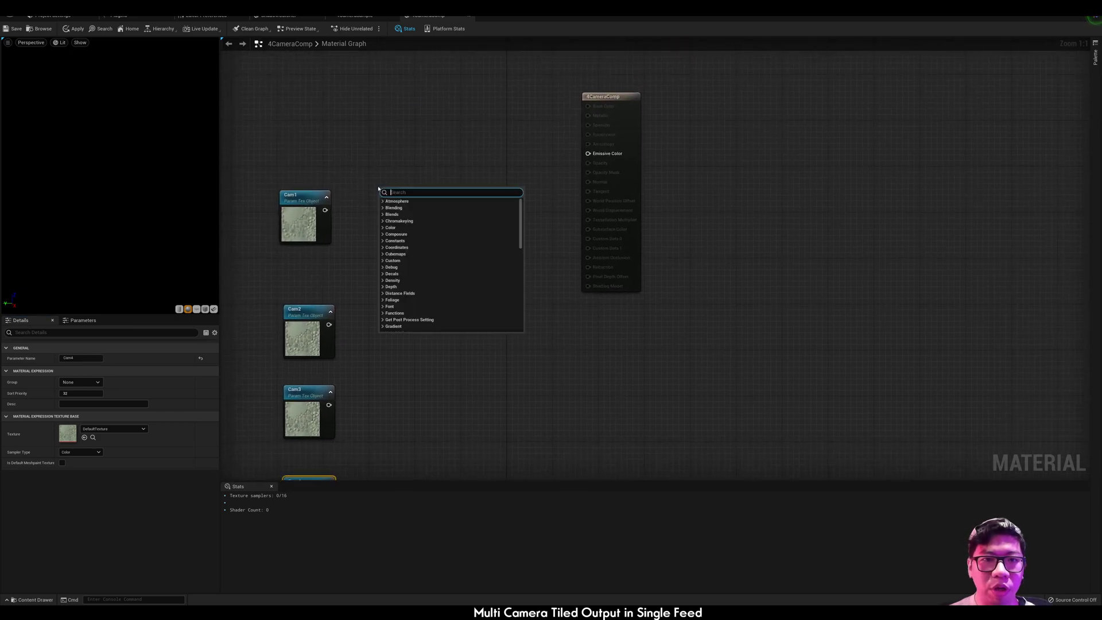
pyautogui.write('texutre')
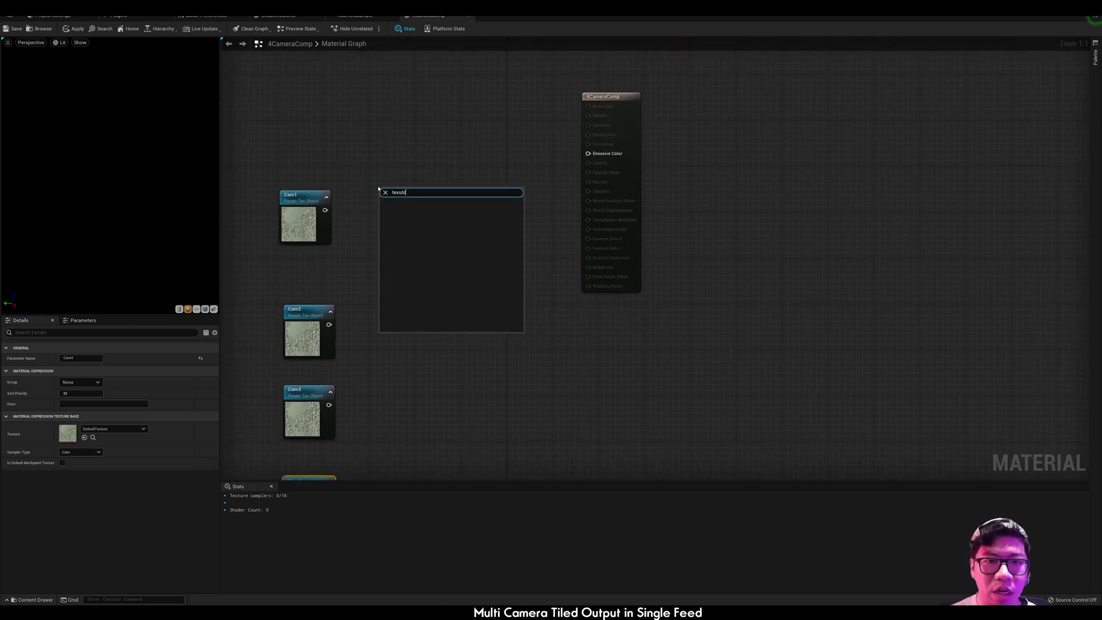
pyautogui.press('BackSpace')
pyautogui.press('BackSpace')
pyautogui.press('BackSpace')
pyautogui.write('ture sa')
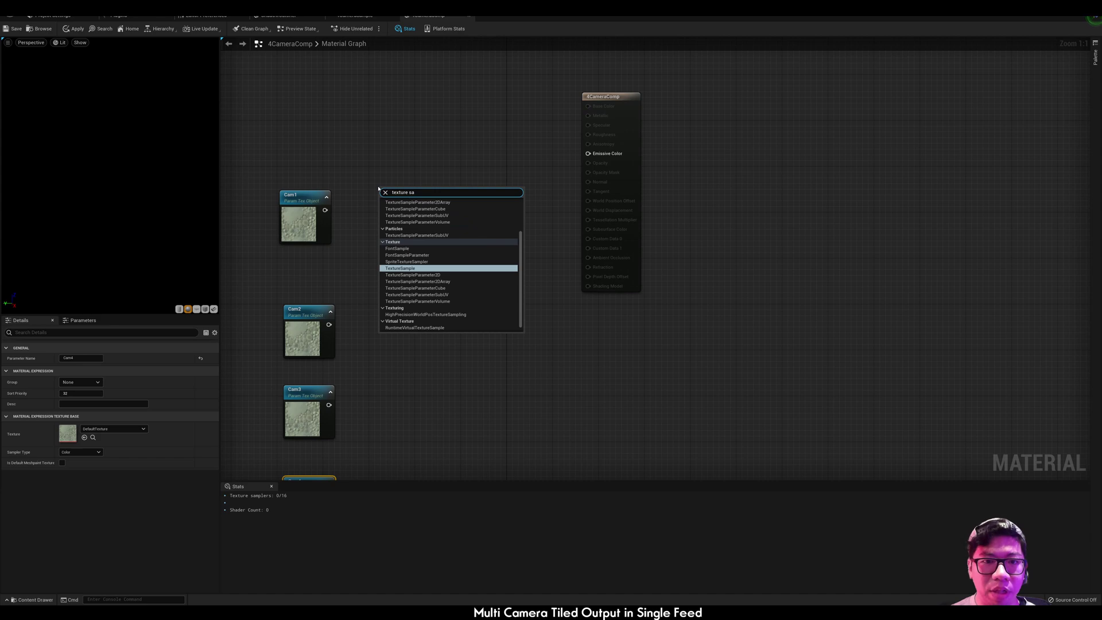
pyautogui.press('Return')
pyautogui.moveTo(384, 210); pyautogui.dragTo(325, 210)
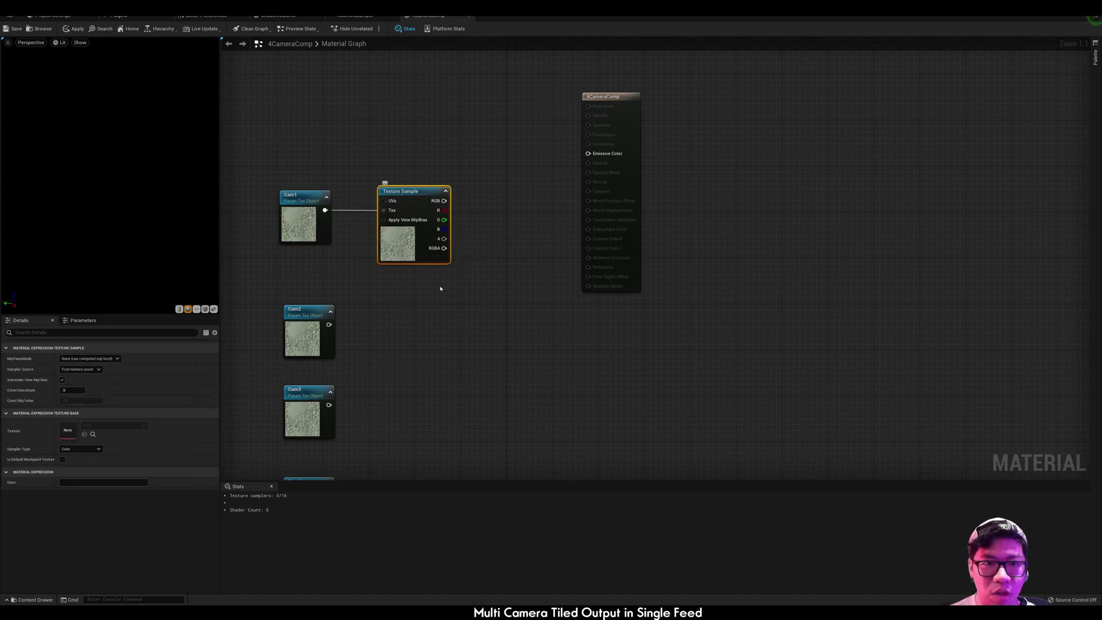
pyautogui.hotkey('ctrl', 'd')
pyautogui.moveTo(453, 300); pyautogui.dragTo(385, 304)
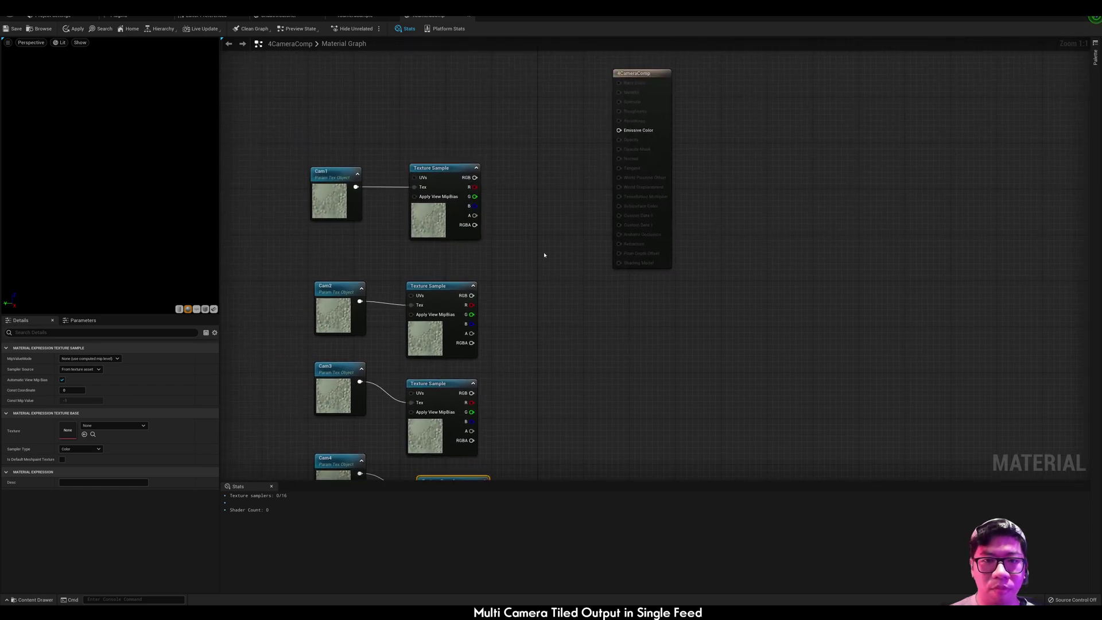
# - Add a TexCoord node feeding a new Multiply node
pyautogui.moveTo(485, 143); pyautogui.dragTo(581, 241, button='right')
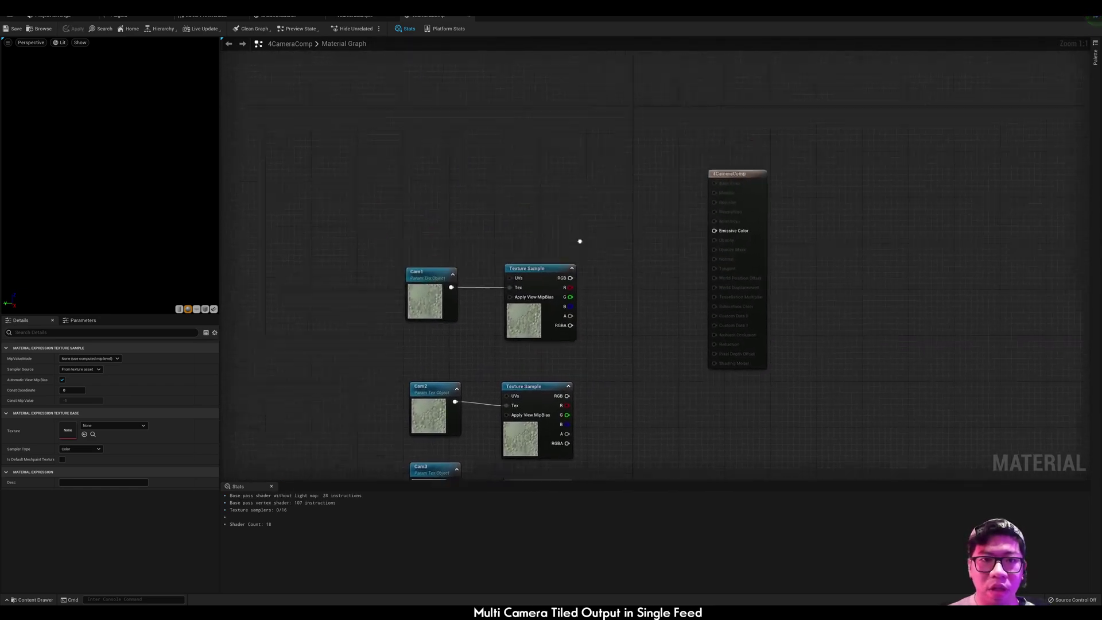
pyautogui.rightClick(353, 222)
pyautogui.write('tex')
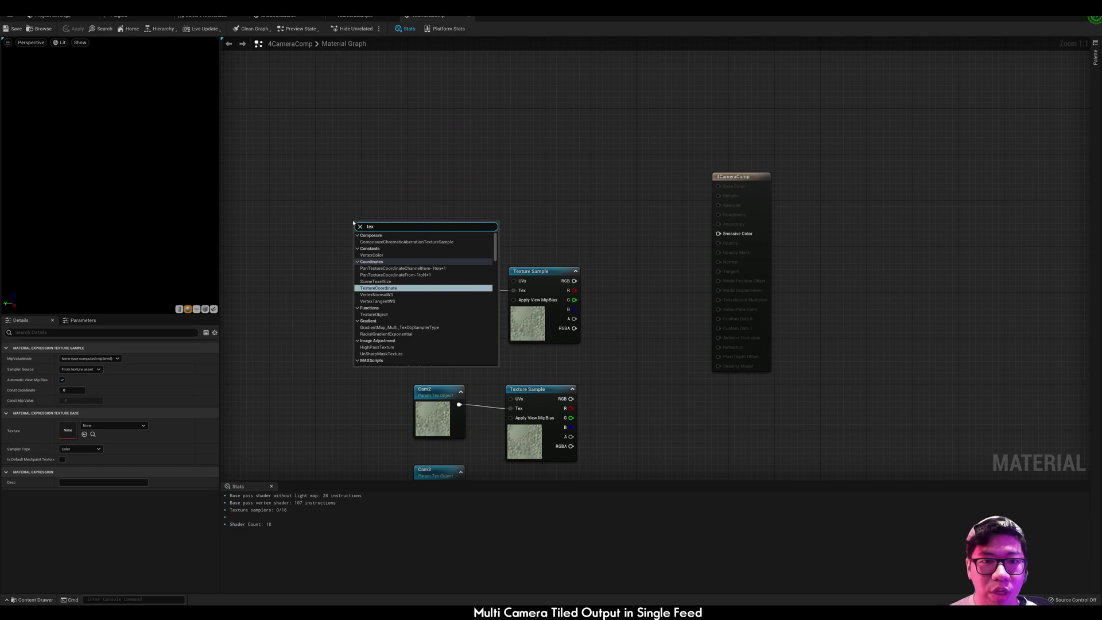
pyautogui.press('Return')
pyautogui.moveTo(373, 225)
pyautogui.mouseDown()
pyautogui.moveTo(364, 171)
pyautogui.moveTo(443, 208)
pyautogui.moveTo(429, 204)
pyautogui.mouseUp()
pyautogui.write('mul')
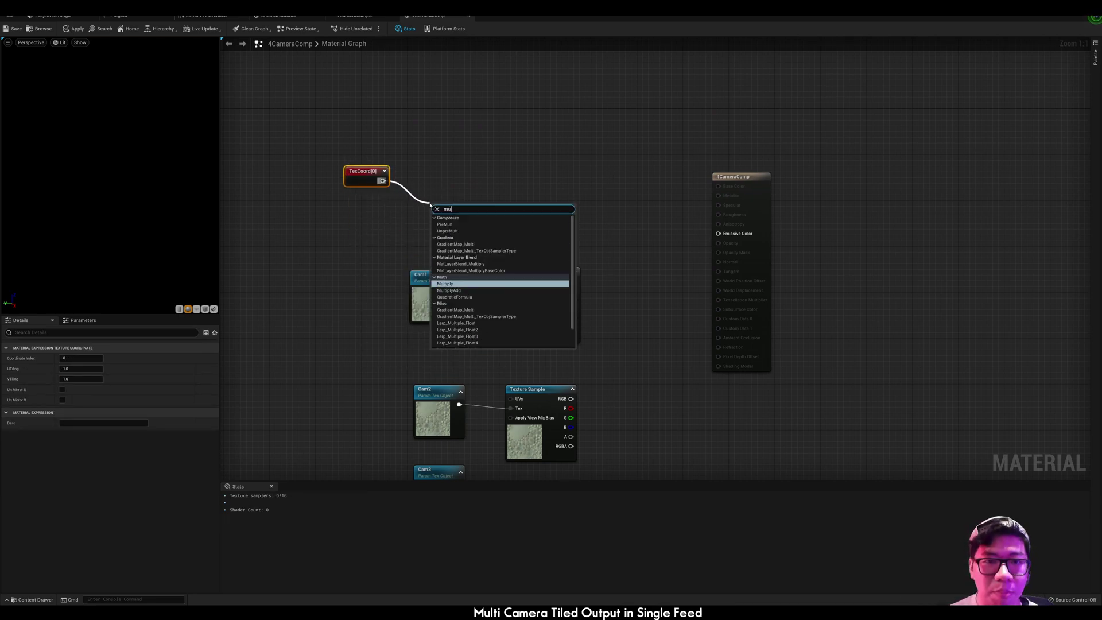
pyautogui.write('tiply')
pyautogui.press('Return')
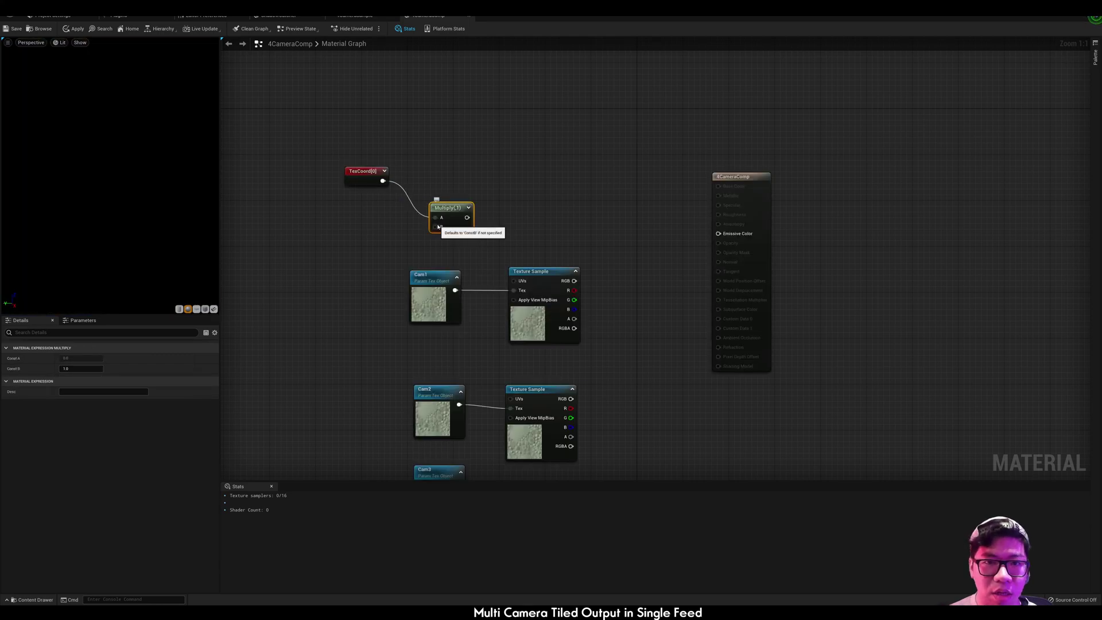
# - Multiply by a Constant2Vector of (1, 1) and wire the result into Cam1's sample UVs
pyautogui.moveTo(436, 227); pyautogui.dragTo(369, 235)
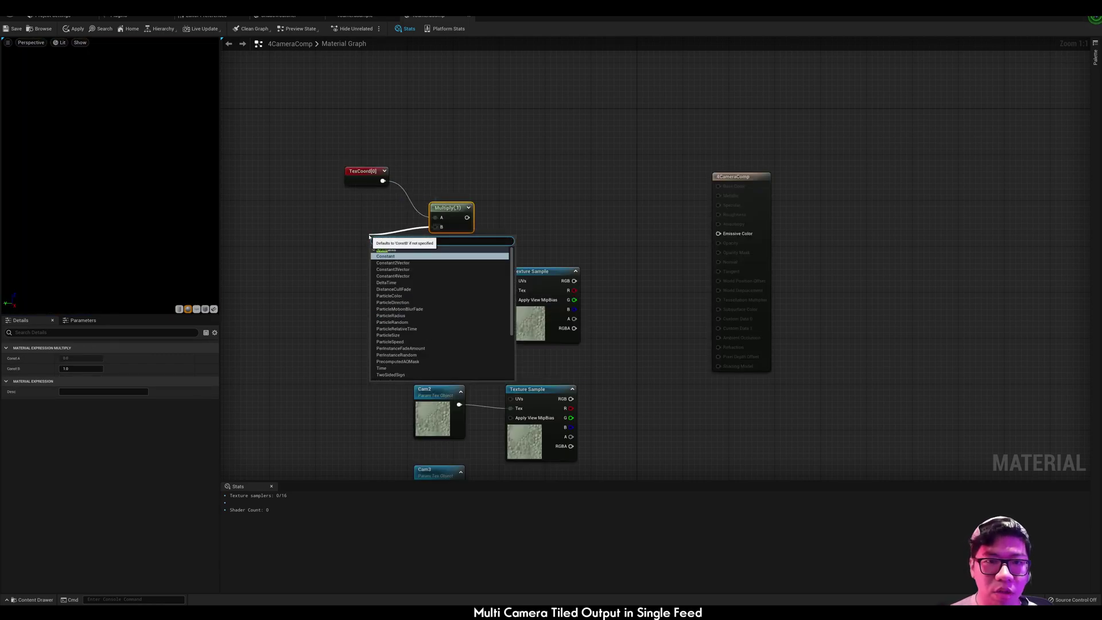
pyautogui.press('Down')
pyautogui.press('Return')
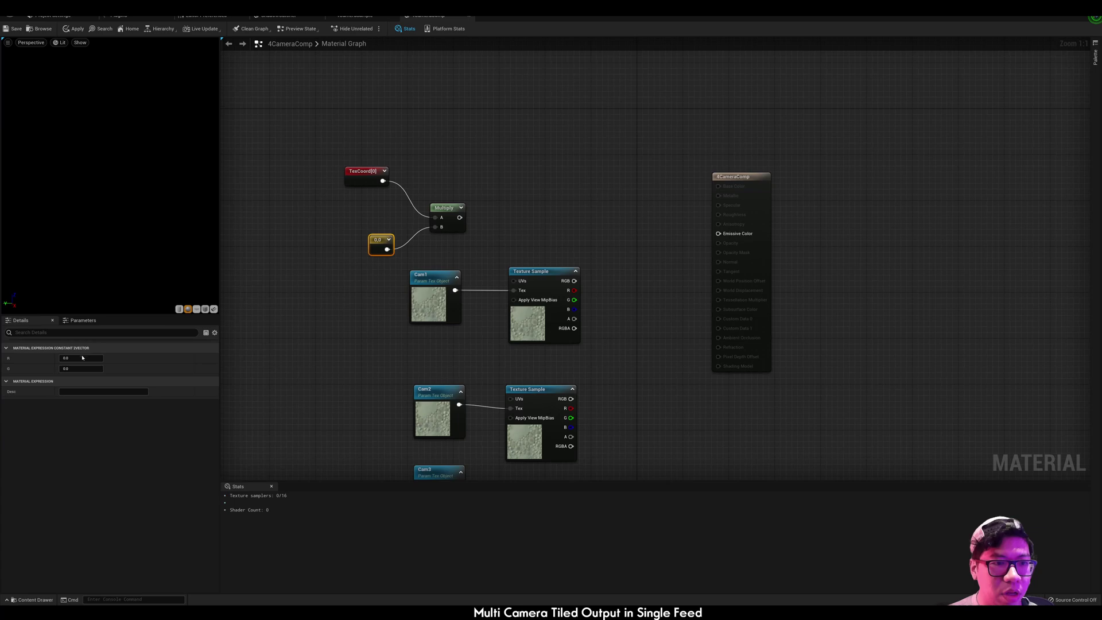
pyautogui.click(82, 358)
pyautogui.write('1')
pyautogui.press('Tab')
pyautogui.write('1')
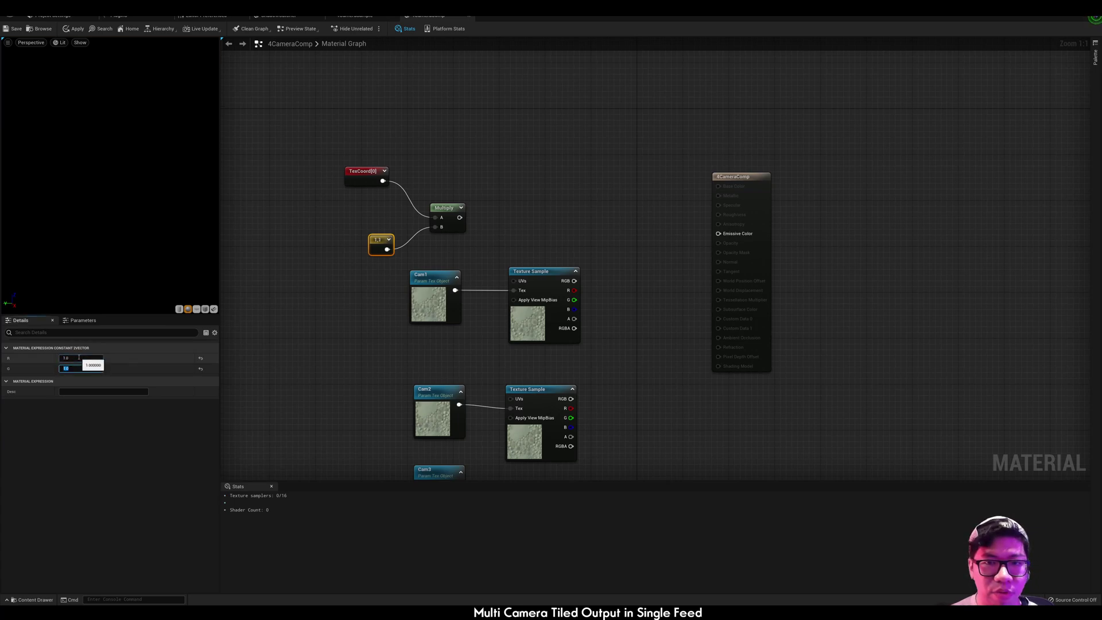
pyautogui.moveTo(460, 217); pyautogui.dragTo(515, 280)
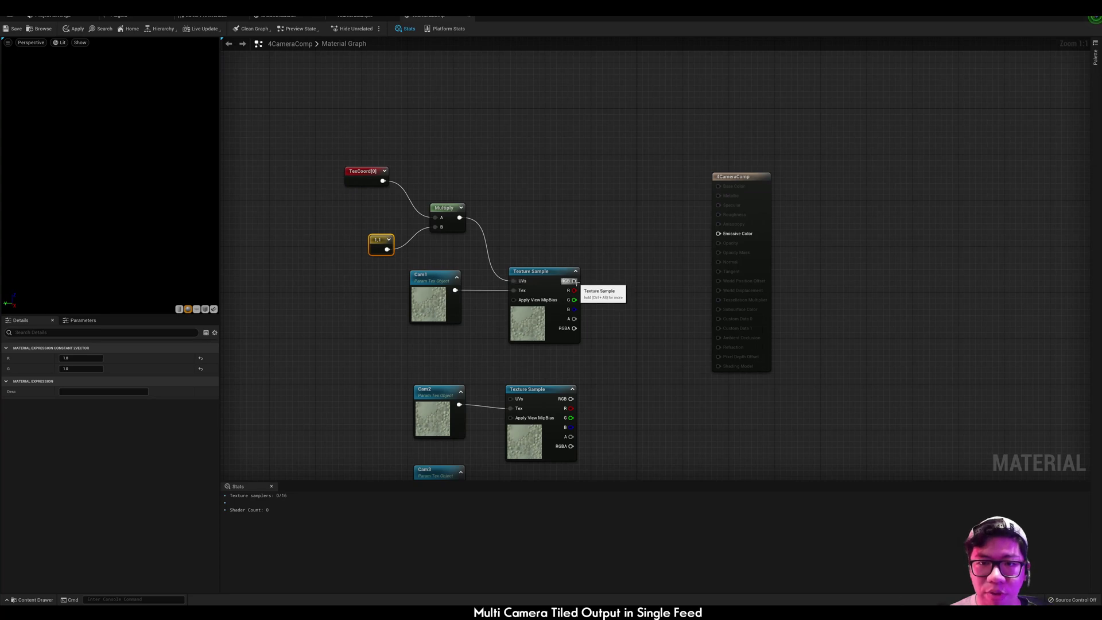
# - Connect Cam1's sample to Emissive Color, apply the material, and go back to the level
pyautogui.moveTo(574, 328); pyautogui.dragTo(718, 233)
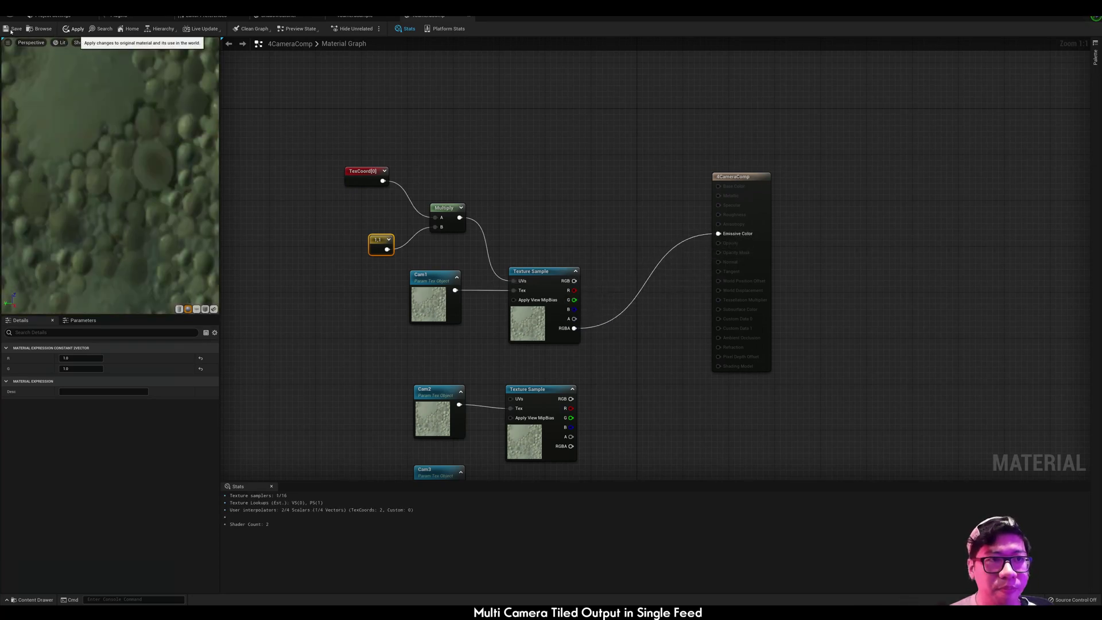
pyautogui.click(77, 29)
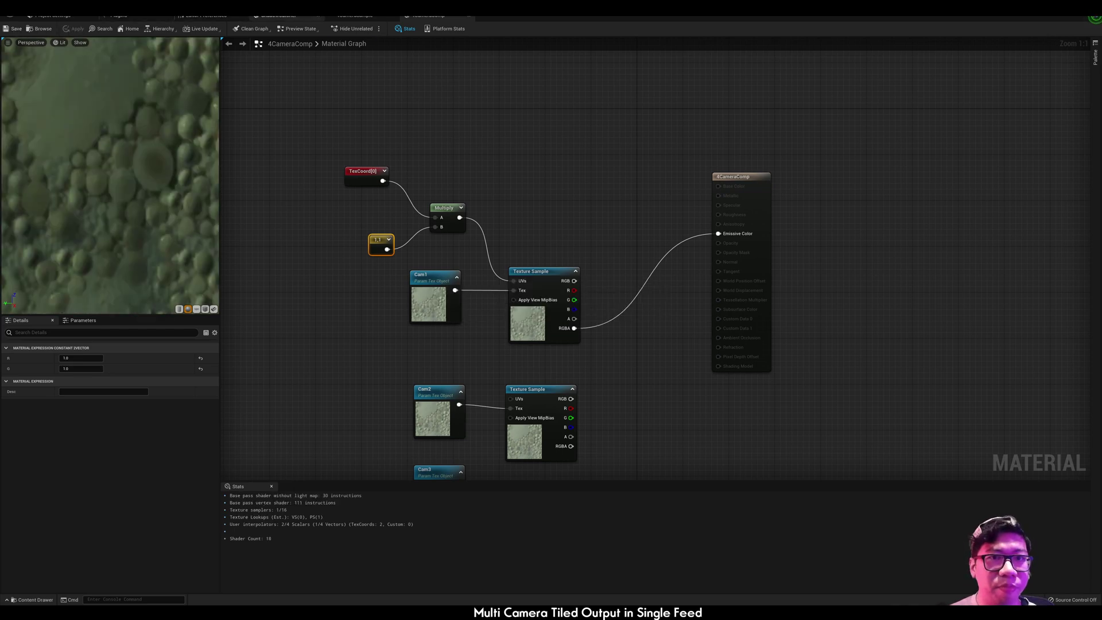
pyautogui.click(356, 16)
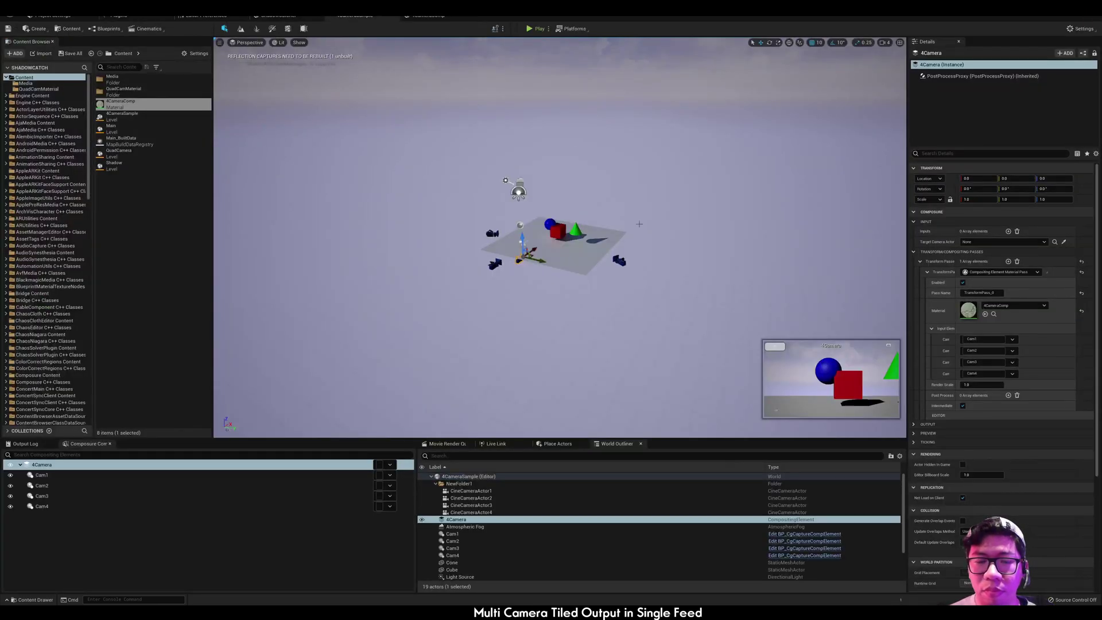
# - Preview the Cam elements in turn, ending on the combined 4Camera comp
pyautogui.click(81, 506)
pyautogui.click(85, 486)
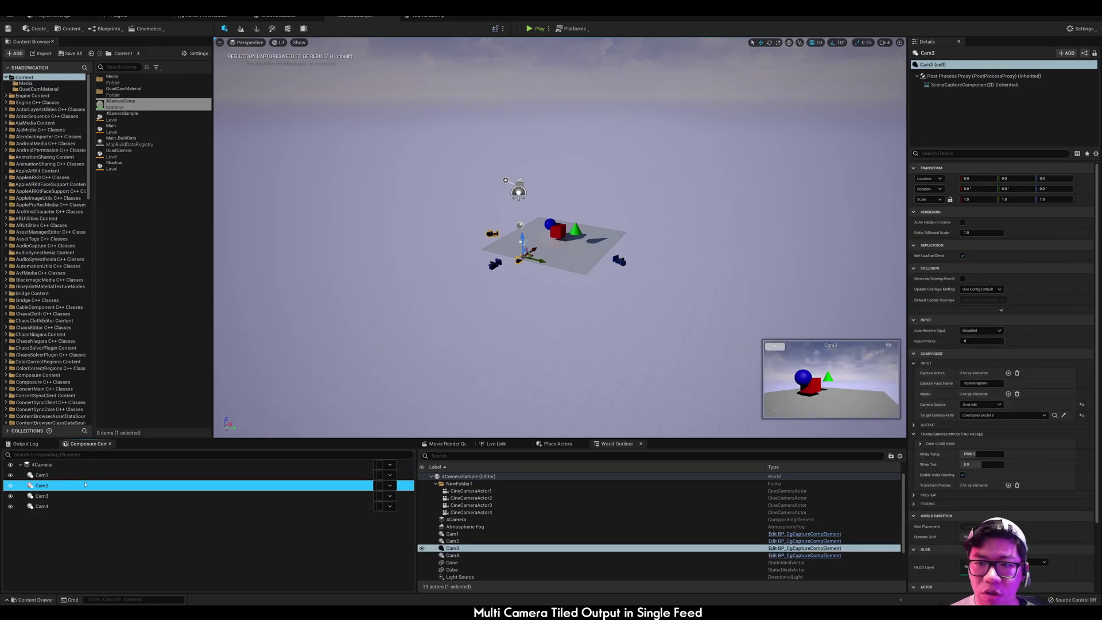
pyautogui.click(81, 465)
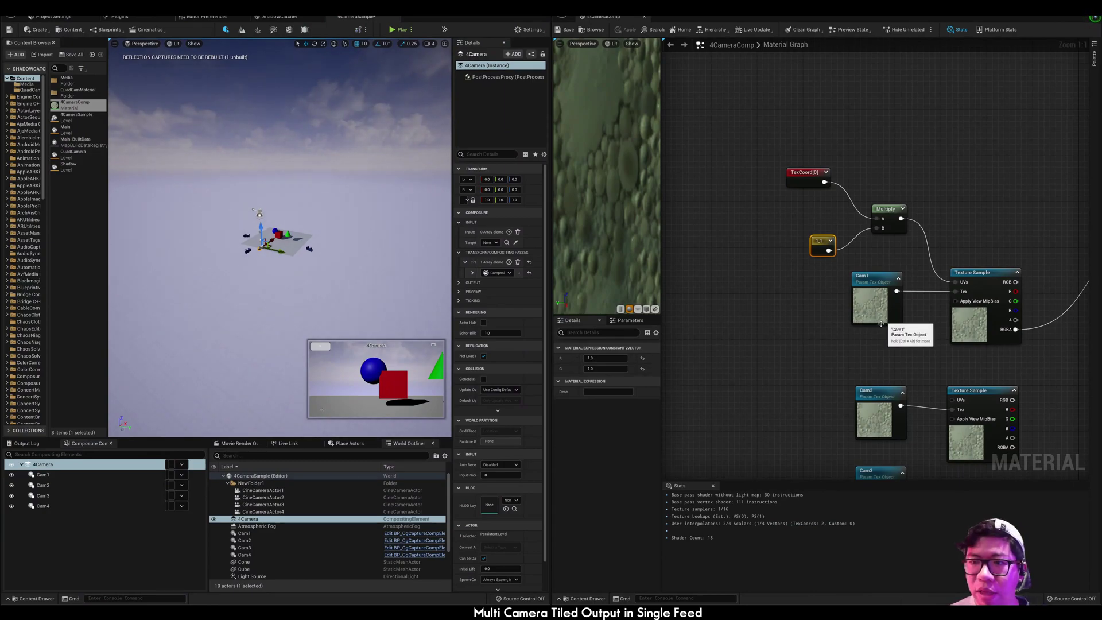
# - Set the 1.1 Constant2Vector tiling values to 2,2 and apply them to the composite
pyautogui.click(870, 289)
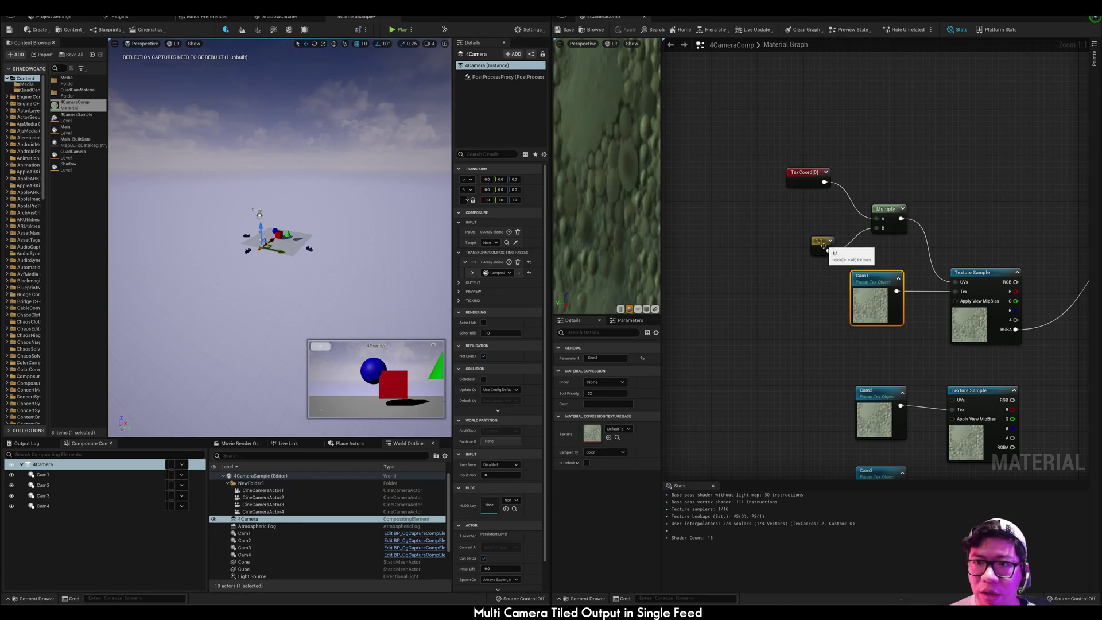
pyautogui.click(821, 242)
pyautogui.click(603, 358)
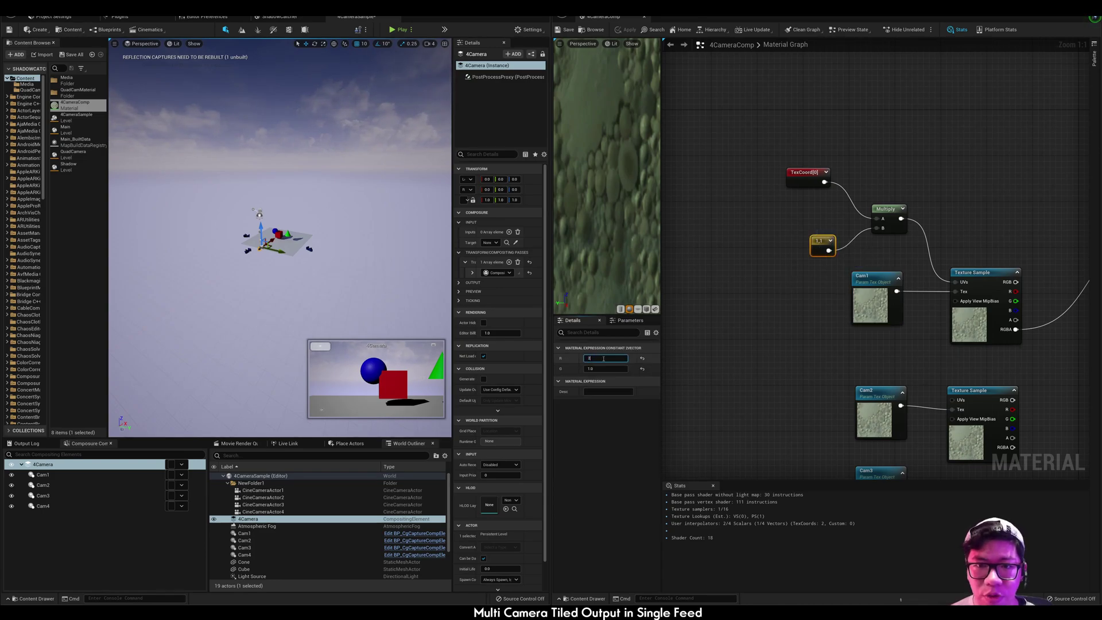
pyautogui.press('Tab')
pyautogui.write('2')
pyautogui.press('Return')
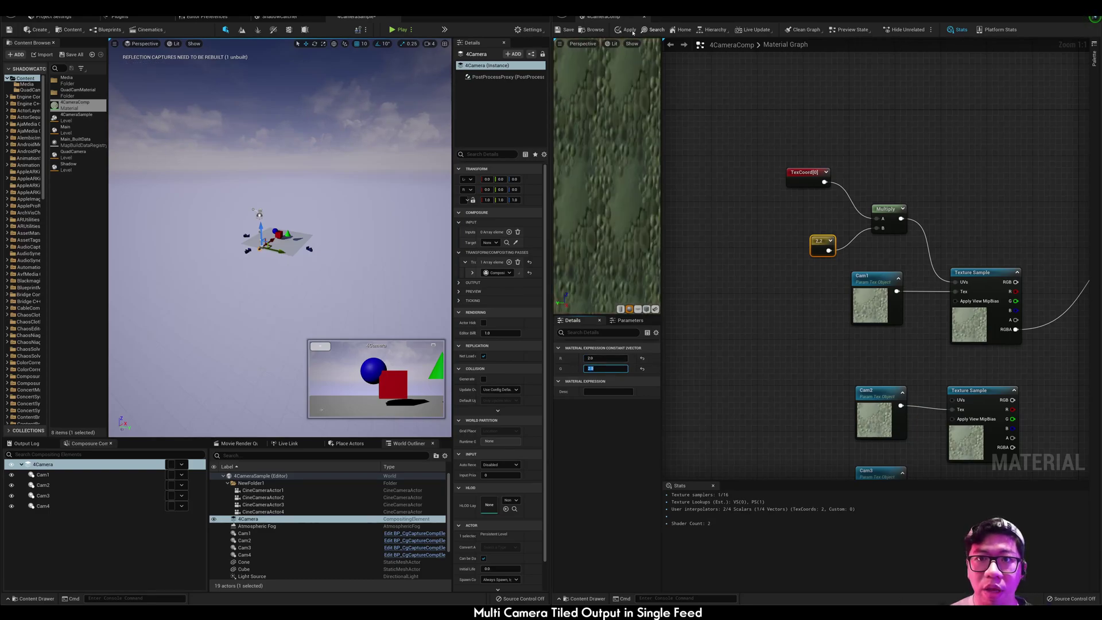
pyautogui.click(629, 29)
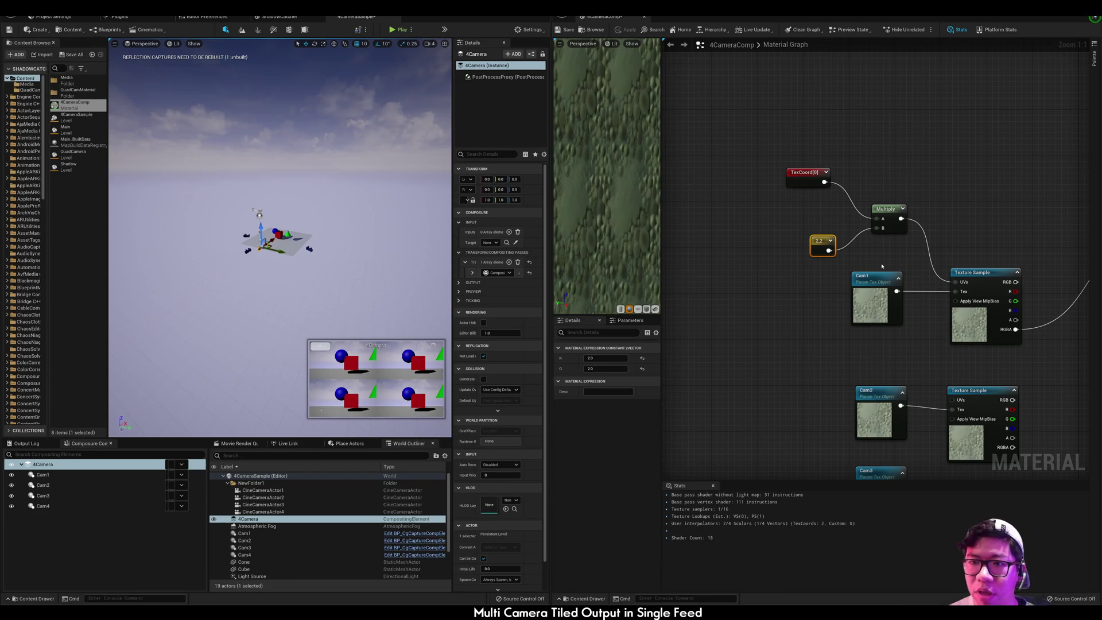
# - Duplicate the TexCoord, Multiply and 2,2 tiling nodes and wire them into Cam2's UVs
pyautogui.moveTo(882, 266); pyautogui.dragTo(826, 238, button='right')
pyautogui.moveTo(726, 94); pyautogui.dragTo(847, 227)
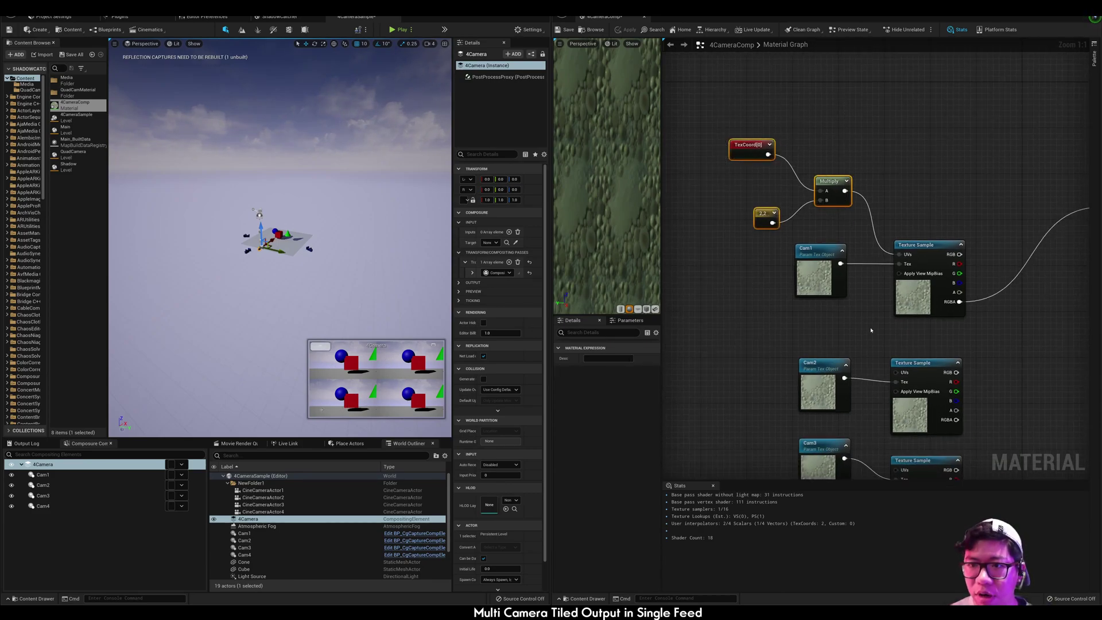
pyautogui.moveTo(870, 331); pyautogui.dragTo(882, 104, button='right')
pyautogui.moveTo(801, 118); pyautogui.dragTo(948, 405)
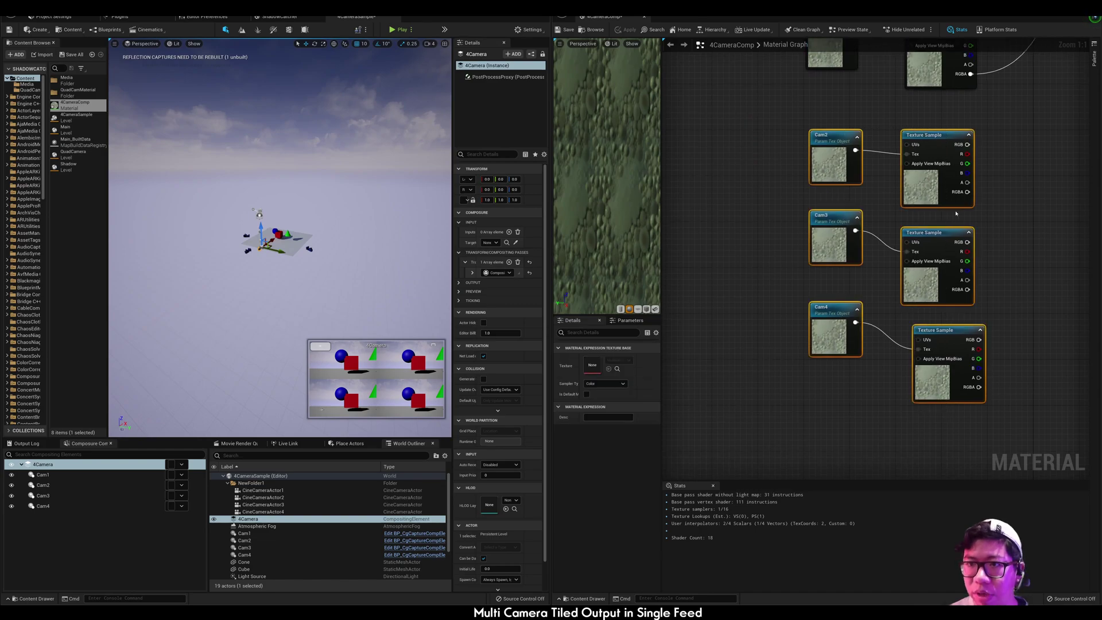
pyautogui.moveTo(848, 40); pyautogui.dragTo(848, 173, button='right')
pyautogui.hotkey('ctrl', 'z')
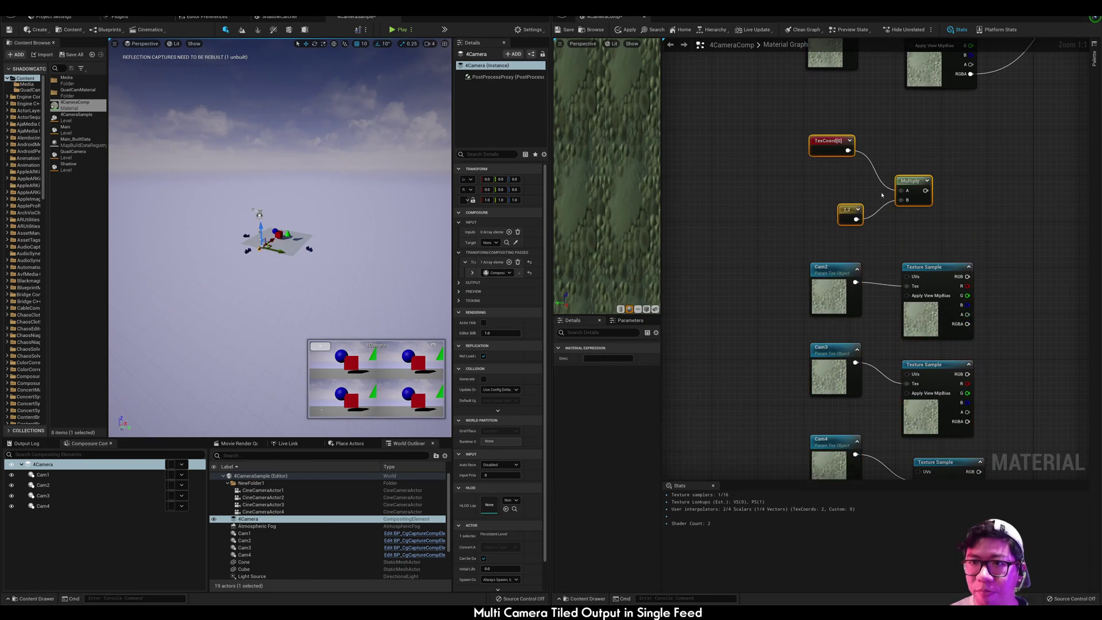
pyautogui.moveTo(913, 181)
pyautogui.mouseDown()
pyautogui.moveTo(798, 204)
pyautogui.moveTo(904, 276)
pyautogui.mouseUp()
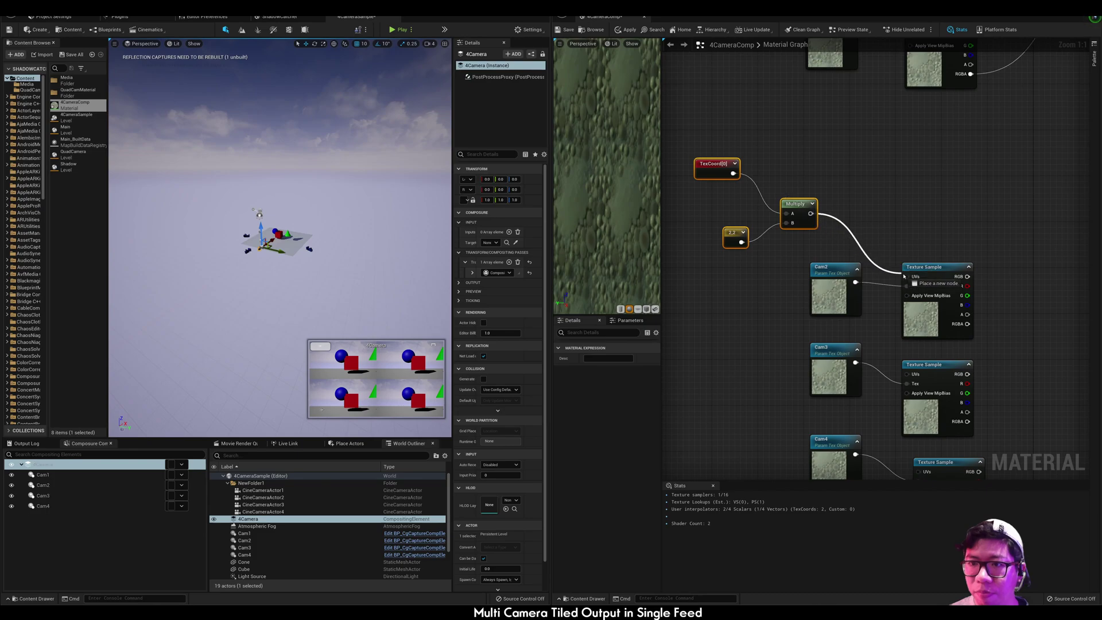
pyautogui.moveTo(1004, 335); pyautogui.dragTo(998, 304, button='right')
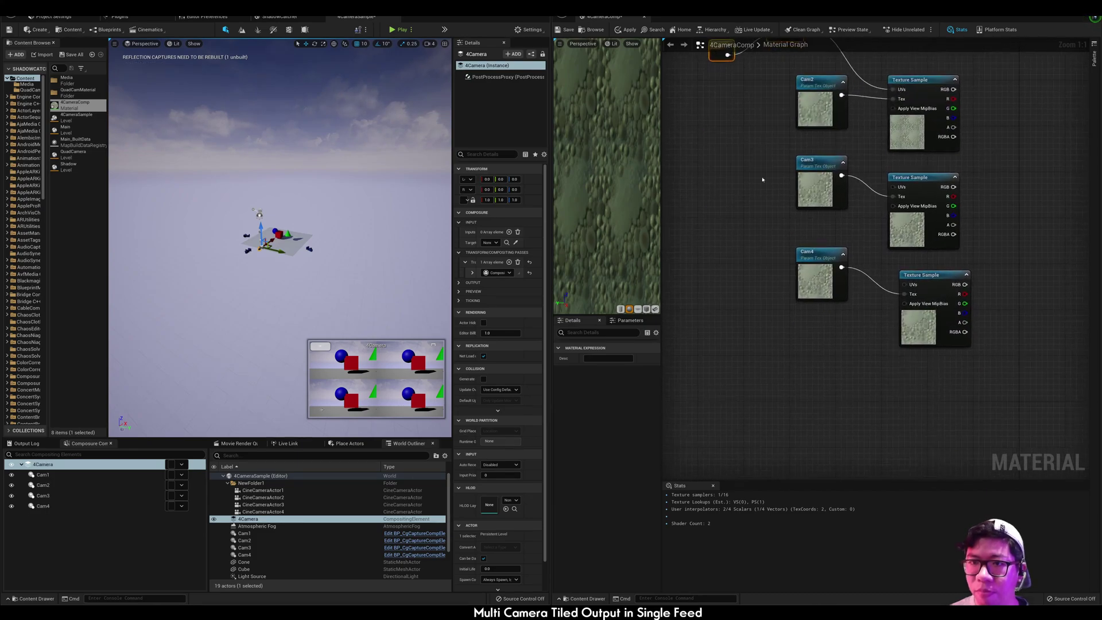
# - Check the tiling UV chains feeding the Cam2 to Cam4 texture samples
pyautogui.moveTo(762, 180); pyautogui.dragTo(662, 320, button='right')
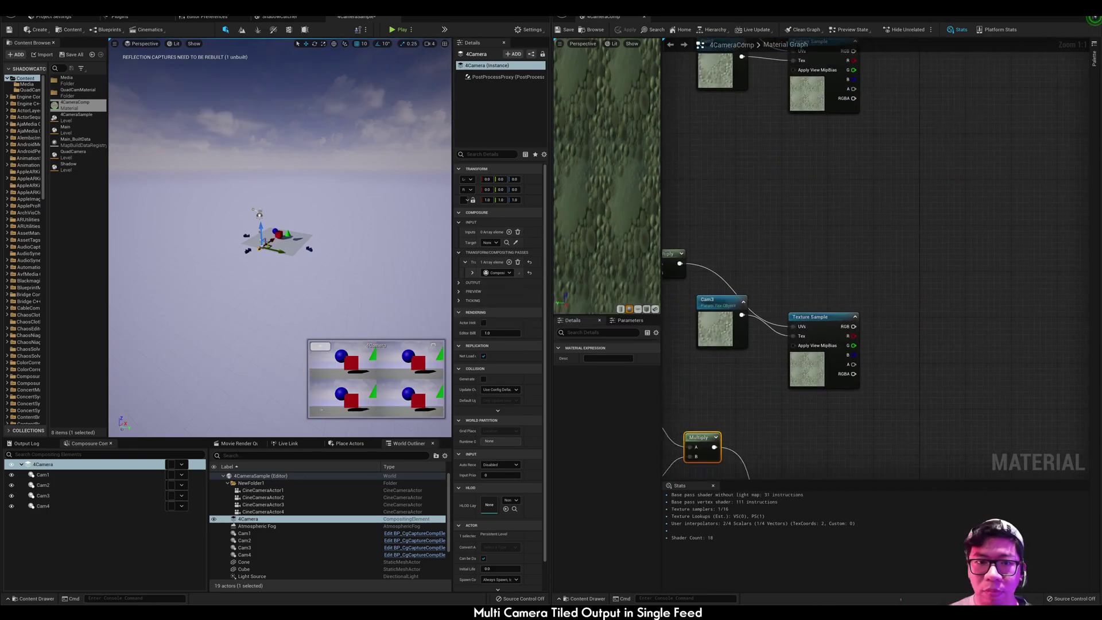
pyautogui.scroll(-4, 855, 230)
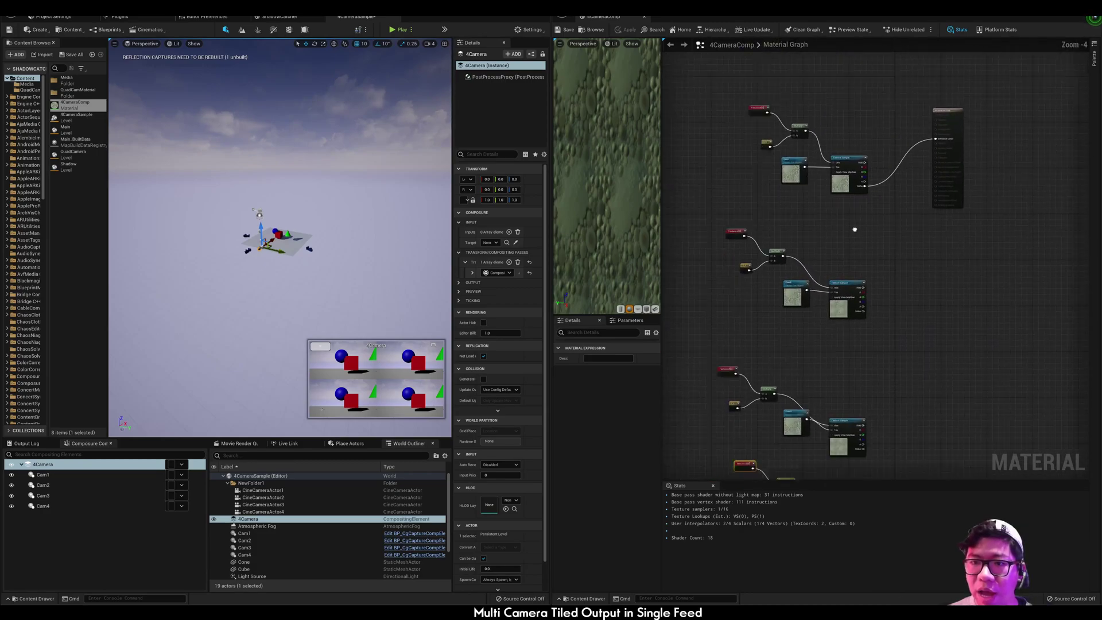
pyautogui.moveTo(854, 230); pyautogui.dragTo(870, 175, button='right')
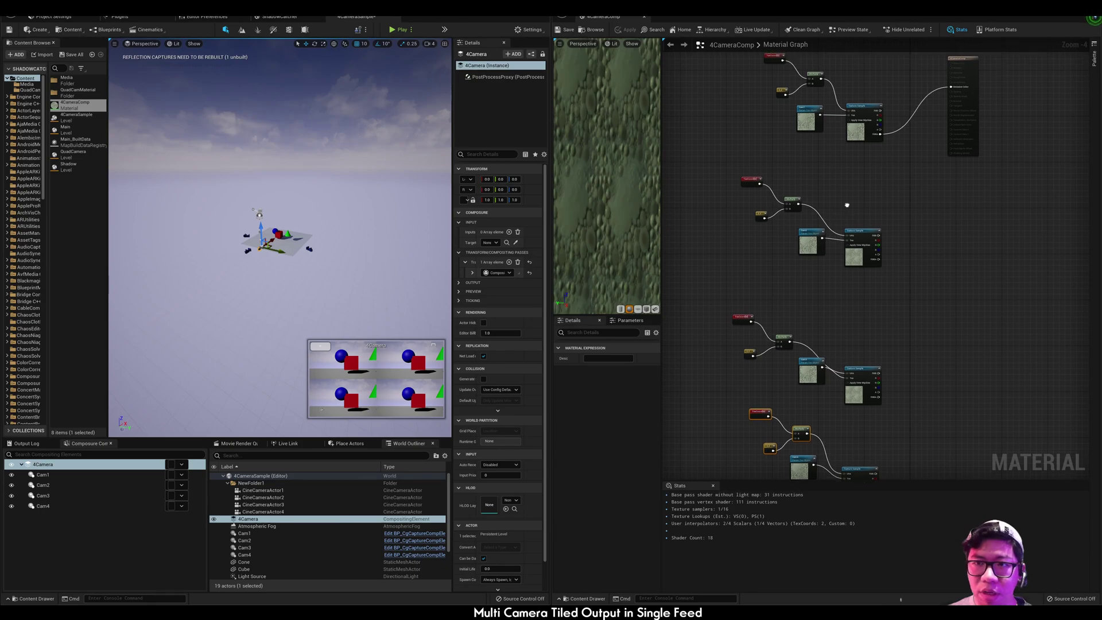
pyautogui.moveTo(849, 209); pyautogui.dragTo(846, 406, button='right')
pyautogui.scroll(1, 854, 283)
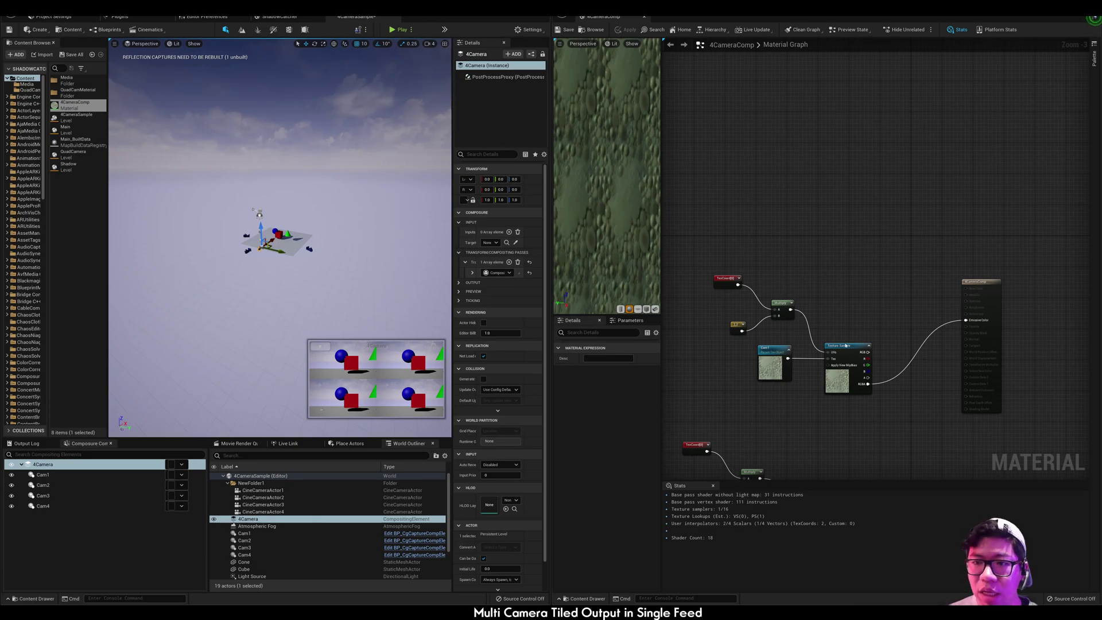
pyautogui.moveTo(844, 346); pyautogui.dragTo(837, 179, button='right')
pyautogui.moveTo(828, 360); pyautogui.dragTo(828, 171, button='right')
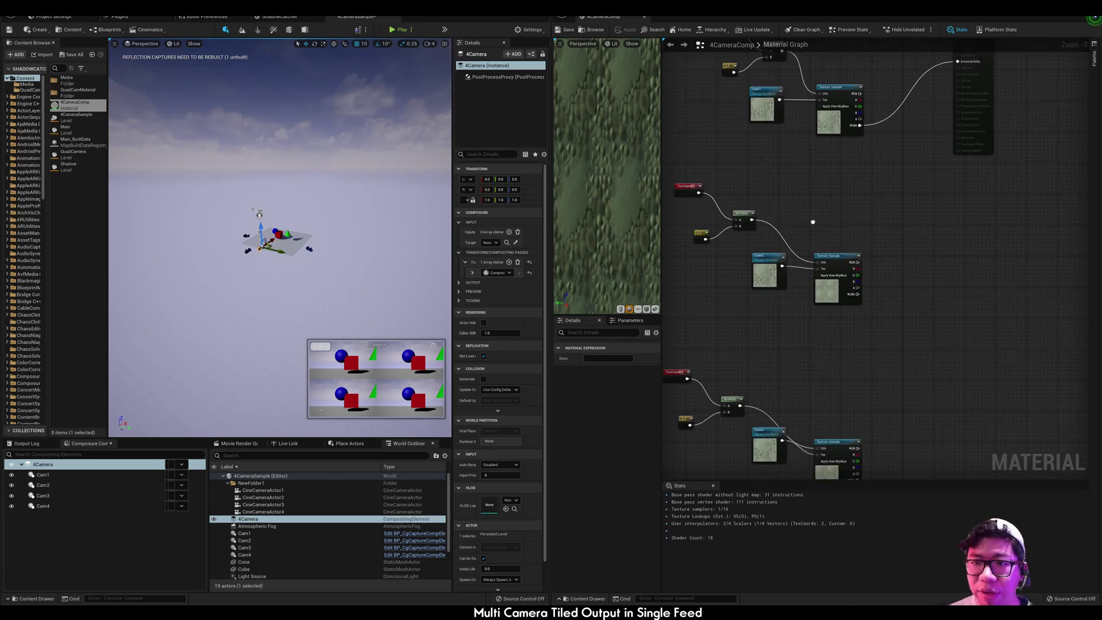
pyautogui.moveTo(844, 286); pyautogui.dragTo(882, 419, button='right')
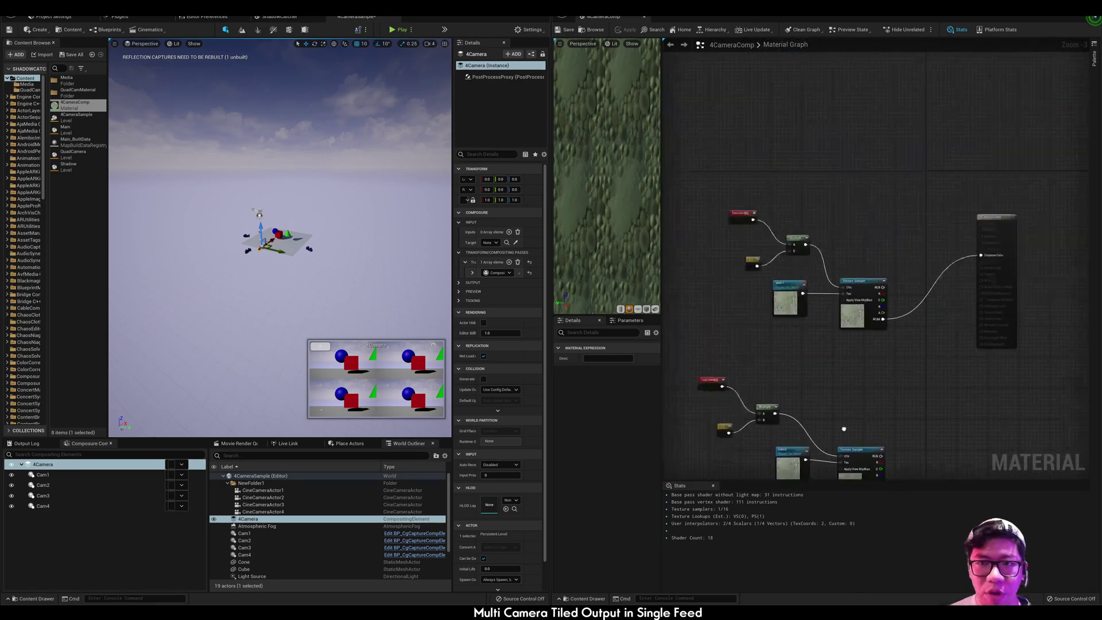
# - Add a new Texture Coordinate node to the graph
pyautogui.rightClick(743, 163)
pyautogui.write('texut')
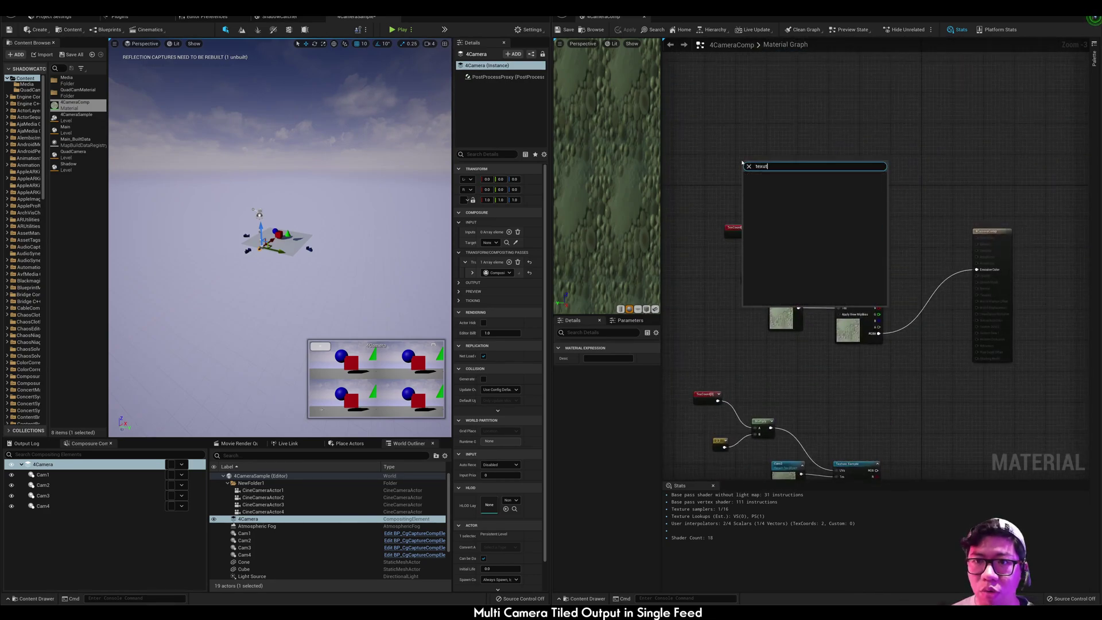
pyautogui.press('BackSpace')
pyautogui.press('BackSpace')
pyautogui.write('t')
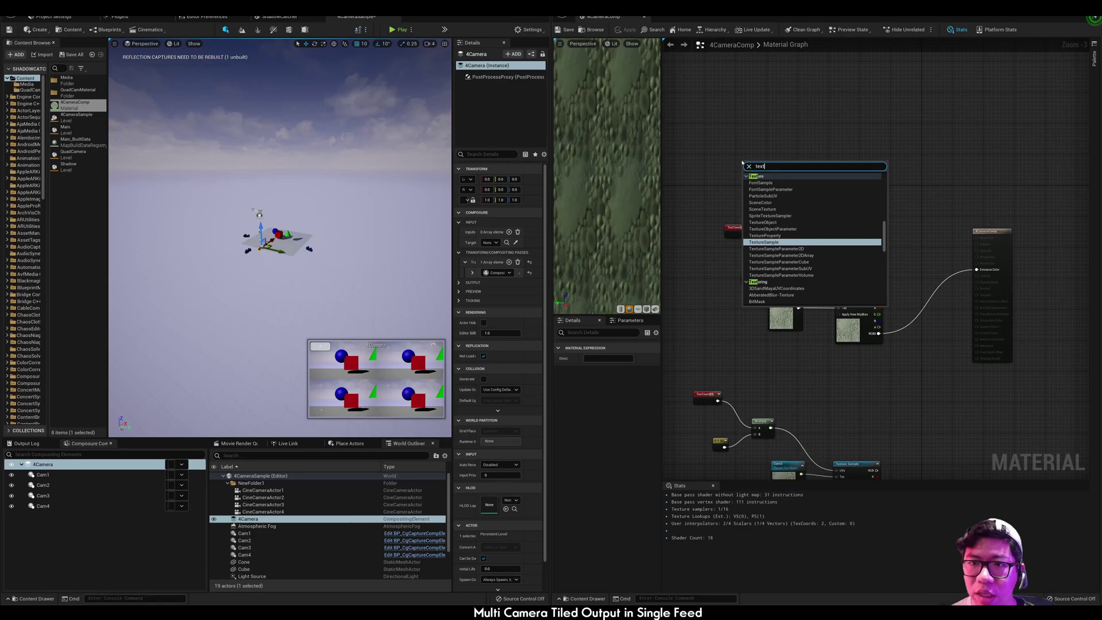
pyautogui.write('ure coo')
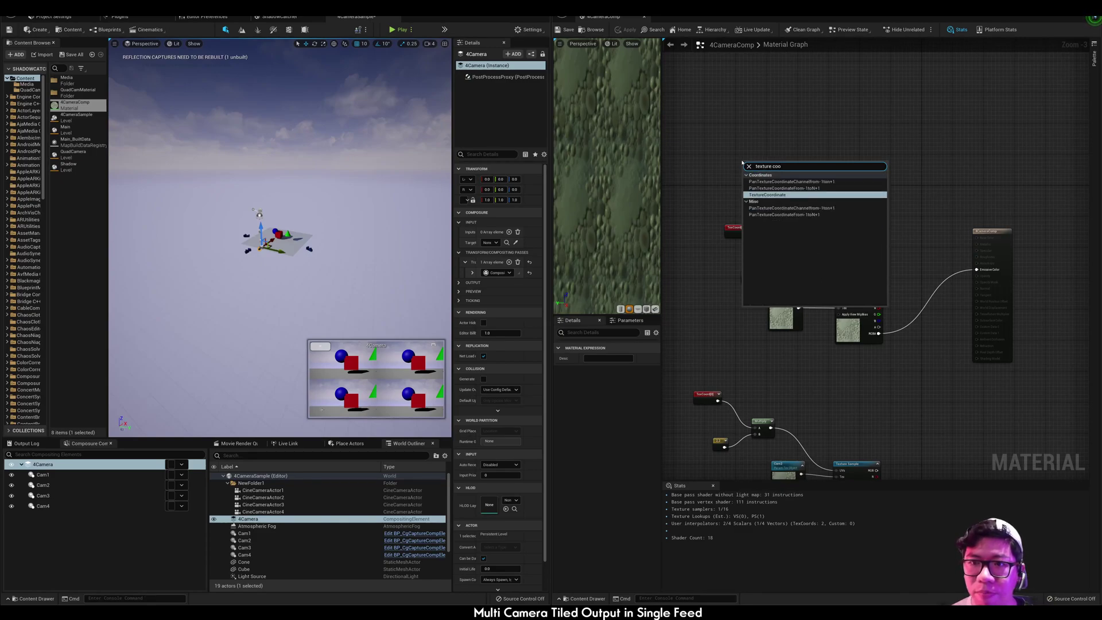
pyautogui.press('Return')
pyautogui.moveTo(759, 170)
pyautogui.mouseDown()
pyautogui.moveTo(740, 124)
pyautogui.moveTo(770, 129)
pyautogui.mouseUp()
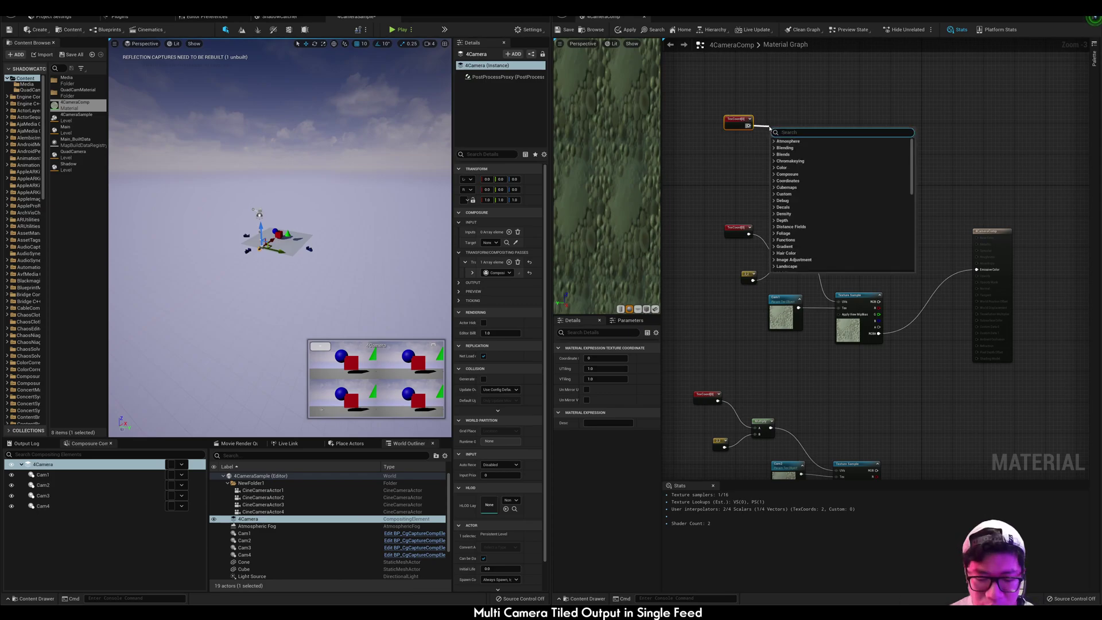
# - Chain an RG Component Mask and BreakOutFloat2Components, moving the material output right
pyautogui.write('compo')
pyautogui.press('Return')
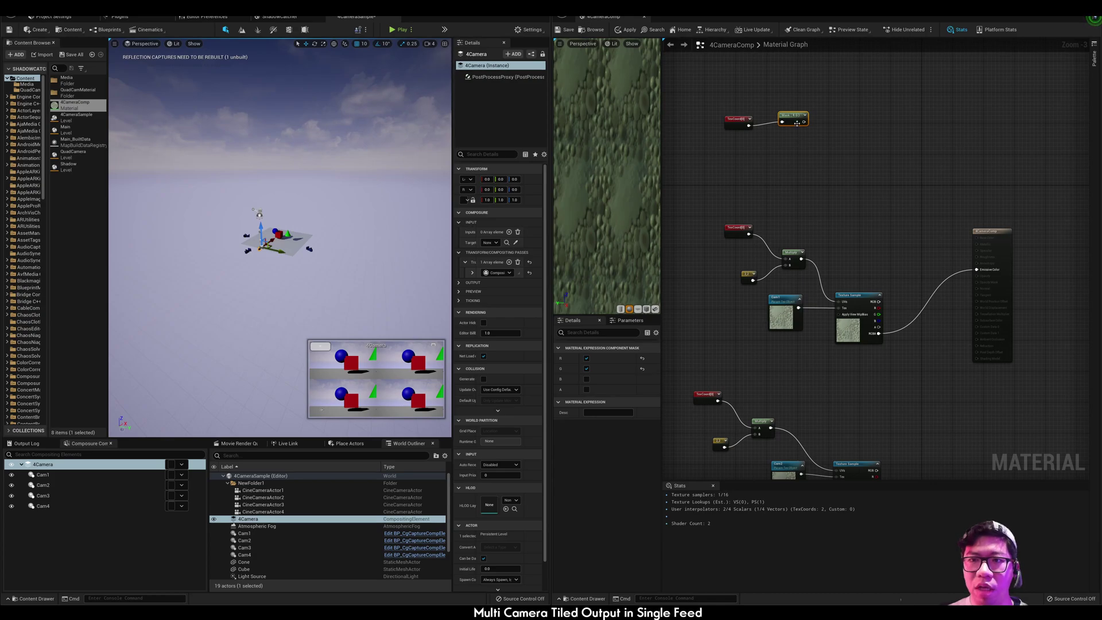
pyautogui.moveTo(803, 122); pyautogui.dragTo(831, 129)
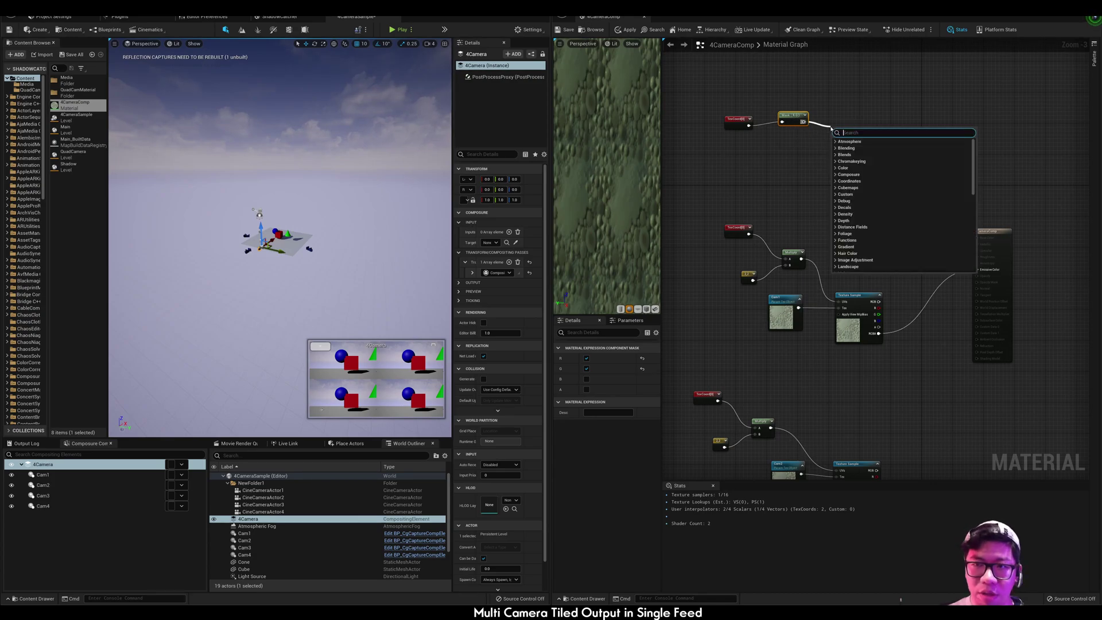
pyautogui.write('b')
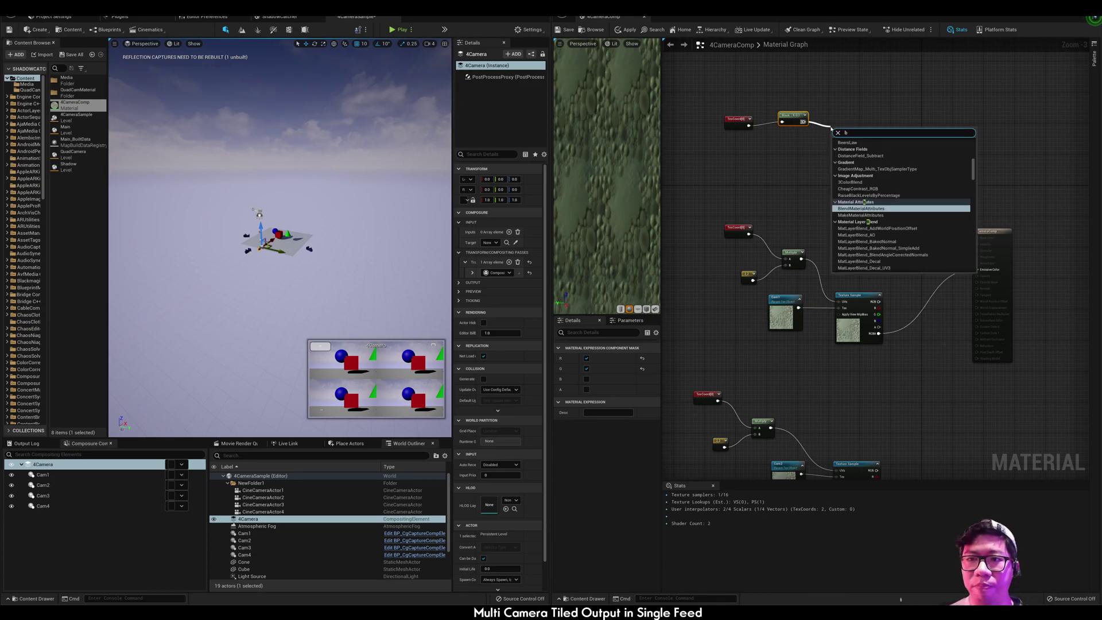
pyautogui.write('reak')
pyautogui.press('Return')
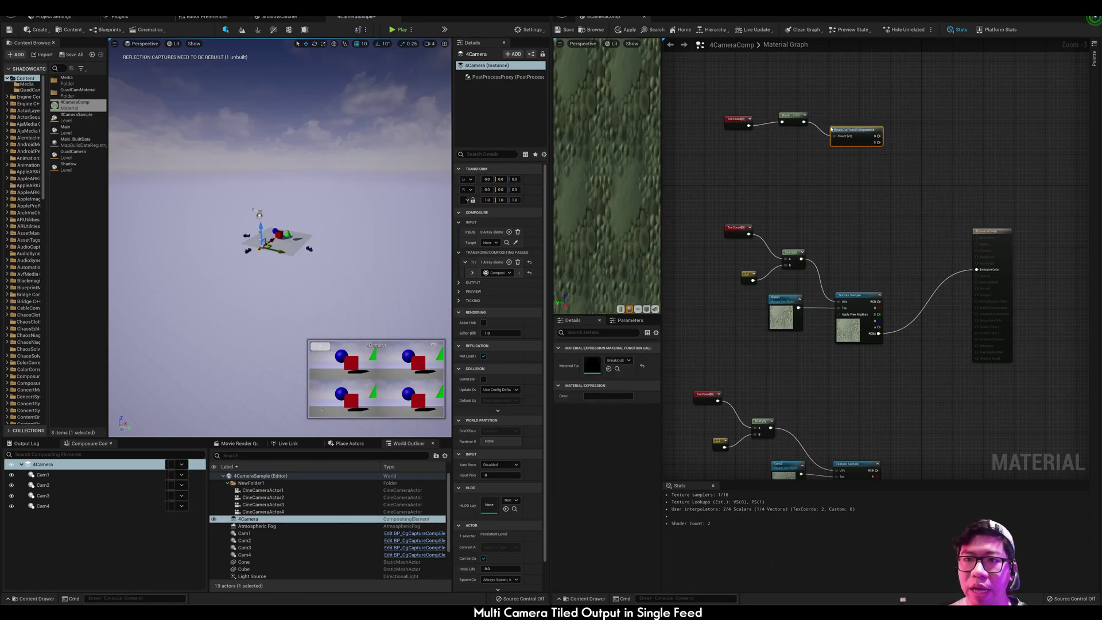
pyautogui.moveTo(877, 159); pyautogui.dragTo(750, 162, button='right')
pyautogui.moveTo(853, 248); pyautogui.dragTo(1032, 248)
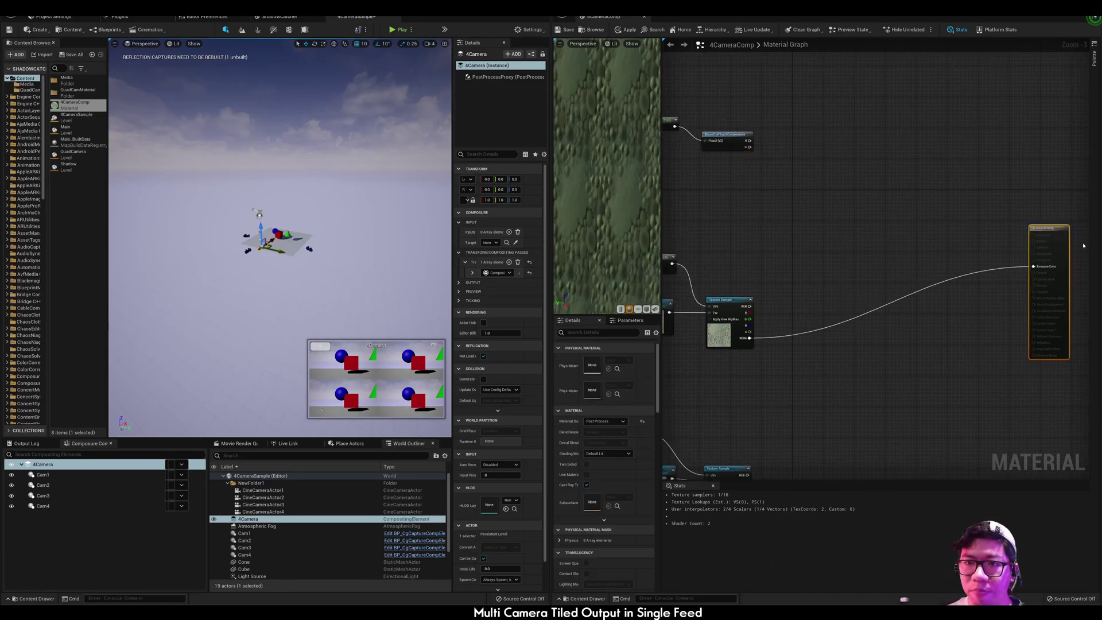
pyautogui.moveTo(734, 140); pyautogui.dragTo(787, 221)
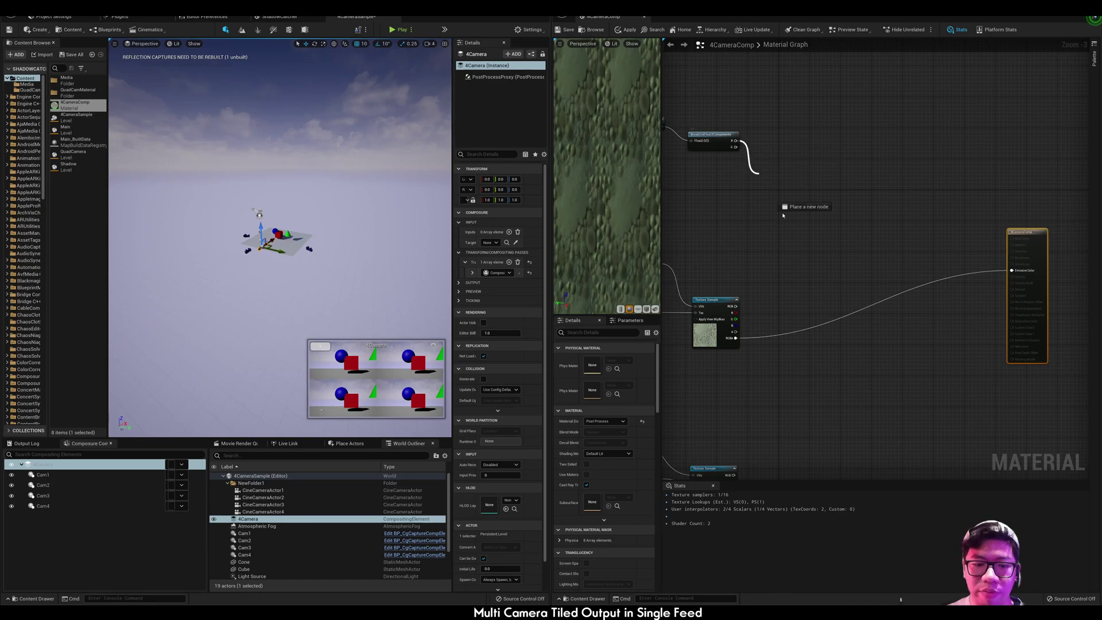
# - Add an If node whose B input is a 0.5 constant
pyautogui.write('if')
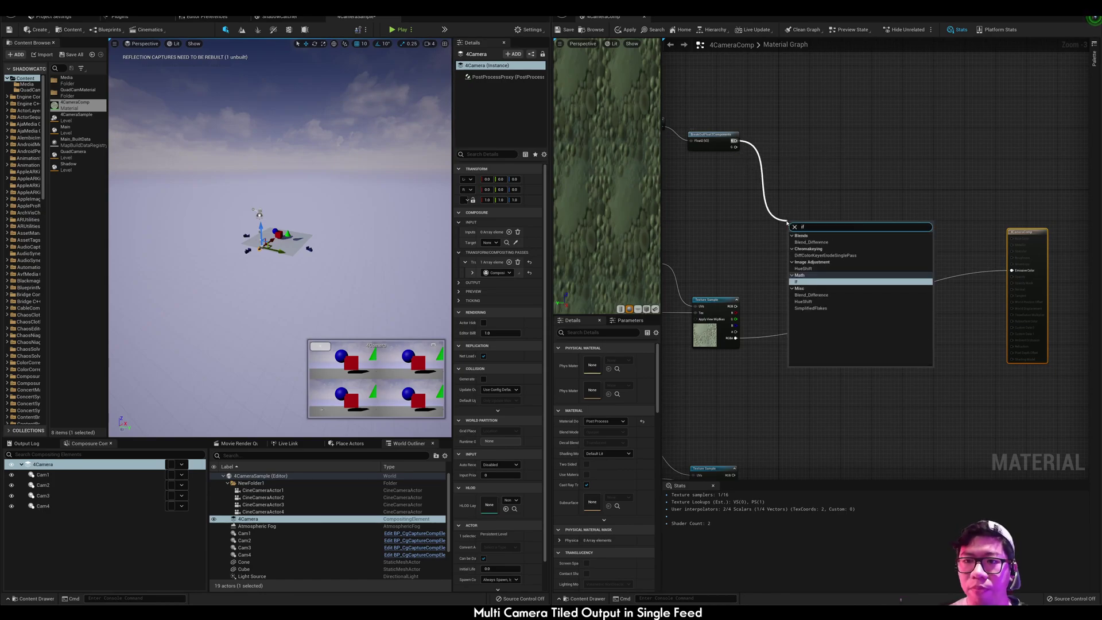
pyautogui.press('Return')
pyautogui.moveTo(813, 237); pyautogui.dragTo(845, 192)
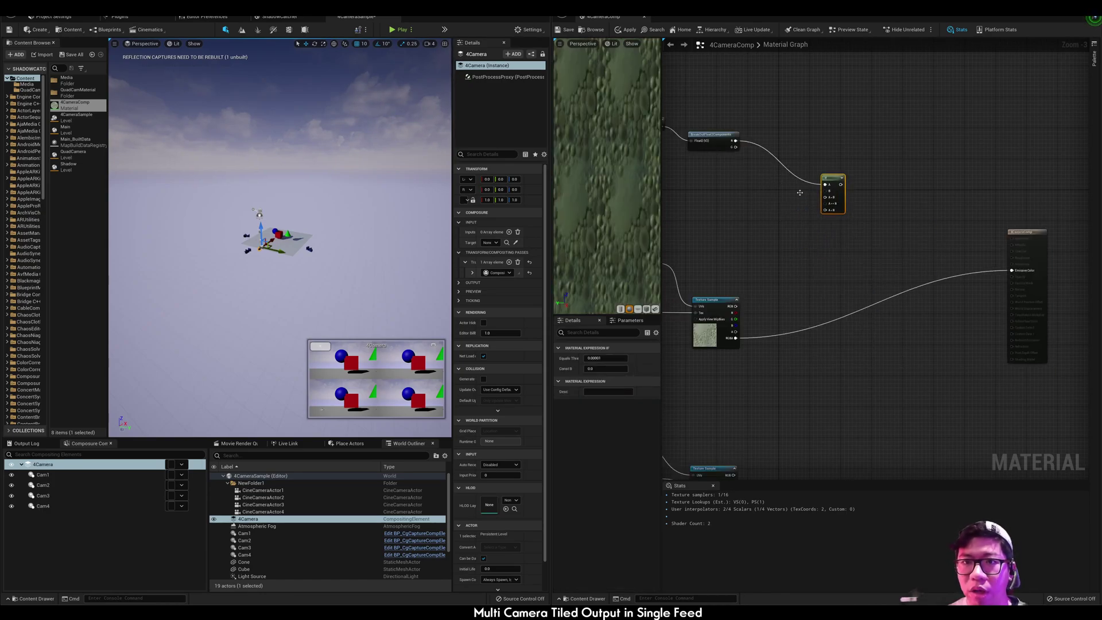
pyautogui.moveTo(846, 192); pyautogui.dragTo(970, 201, button='right')
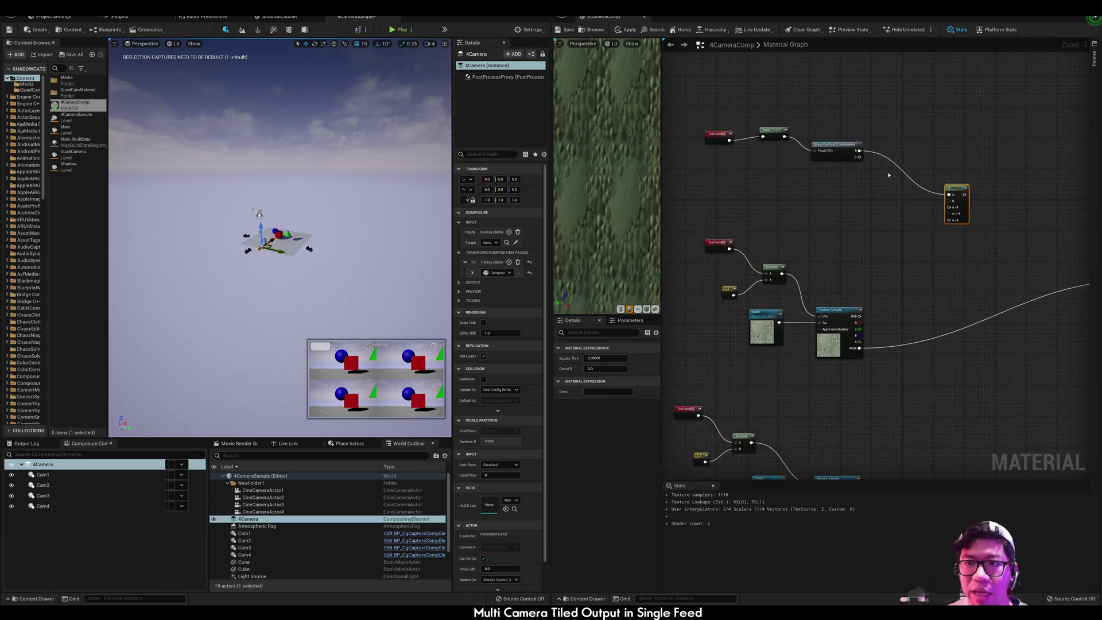
pyautogui.moveTo(950, 207); pyautogui.dragTo(898, 205)
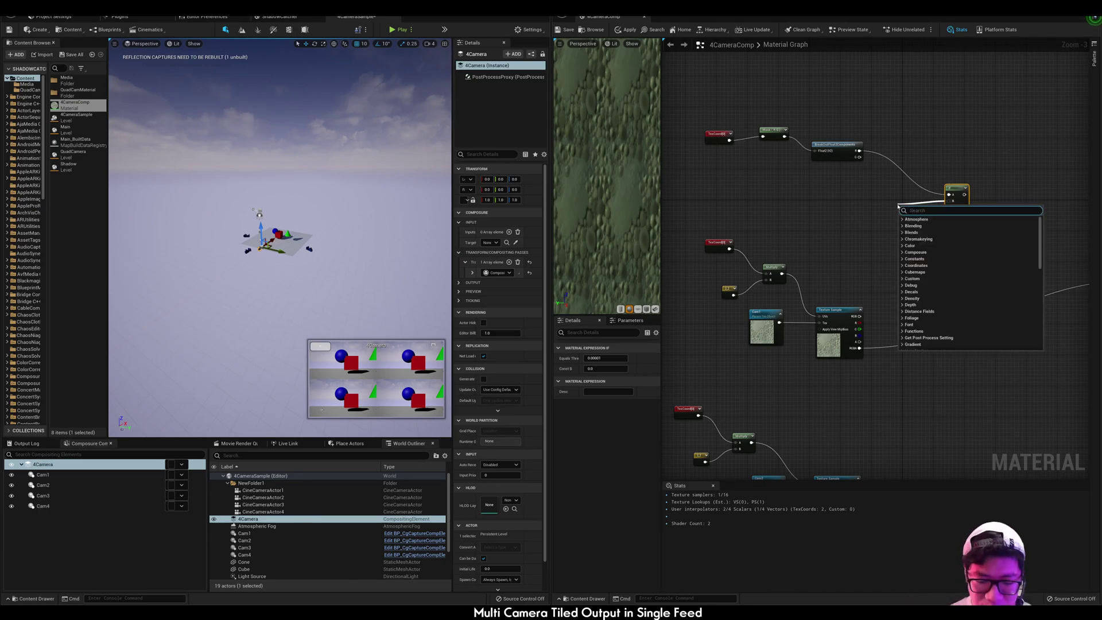
pyautogui.write('constant')
pyautogui.press('Return')
pyautogui.click(609, 358)
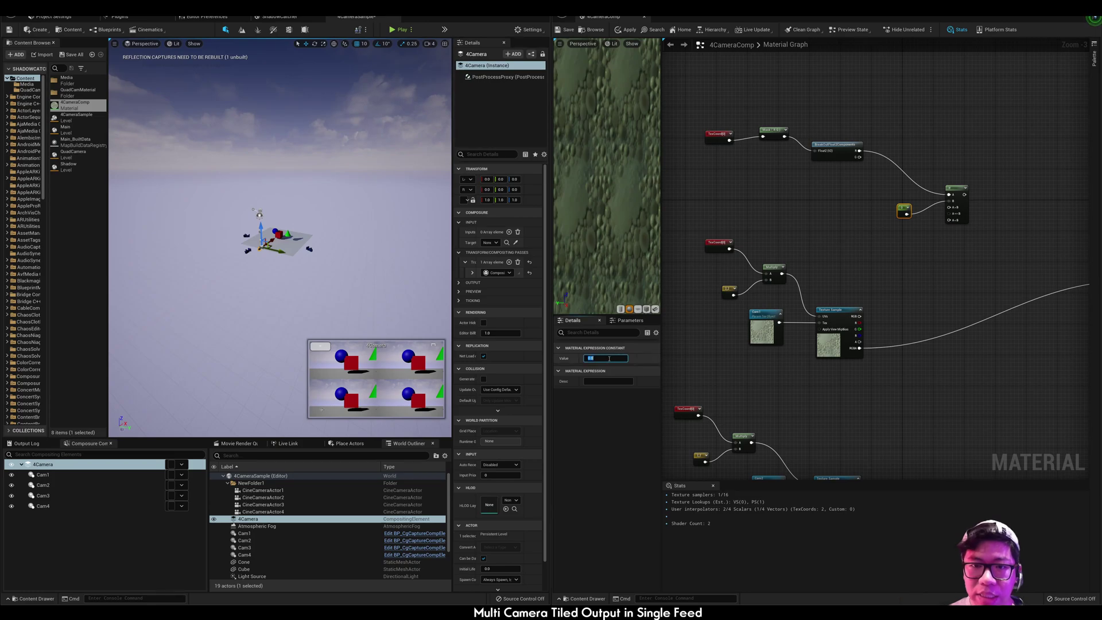
pyautogui.write('5')
pyautogui.press('Return')
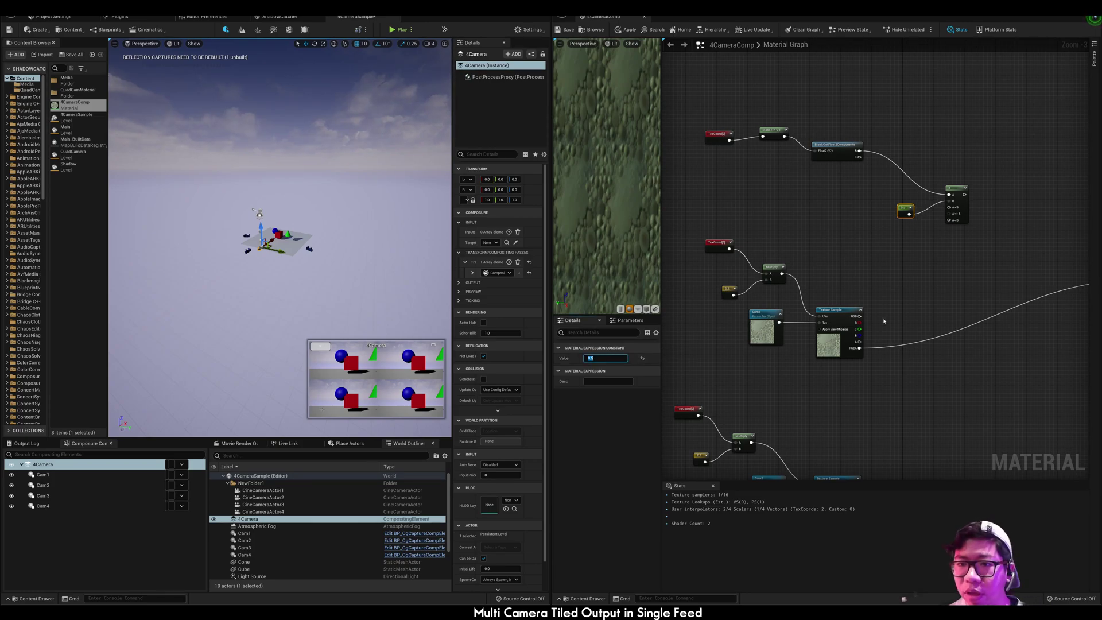
# - Wire the two camera texture samples into the If node's A>B and A<B inputs
pyautogui.moveTo(859, 348); pyautogui.dragTo(804, 308, button='right')
pyautogui.moveTo(803, 308); pyautogui.dragTo(893, 167)
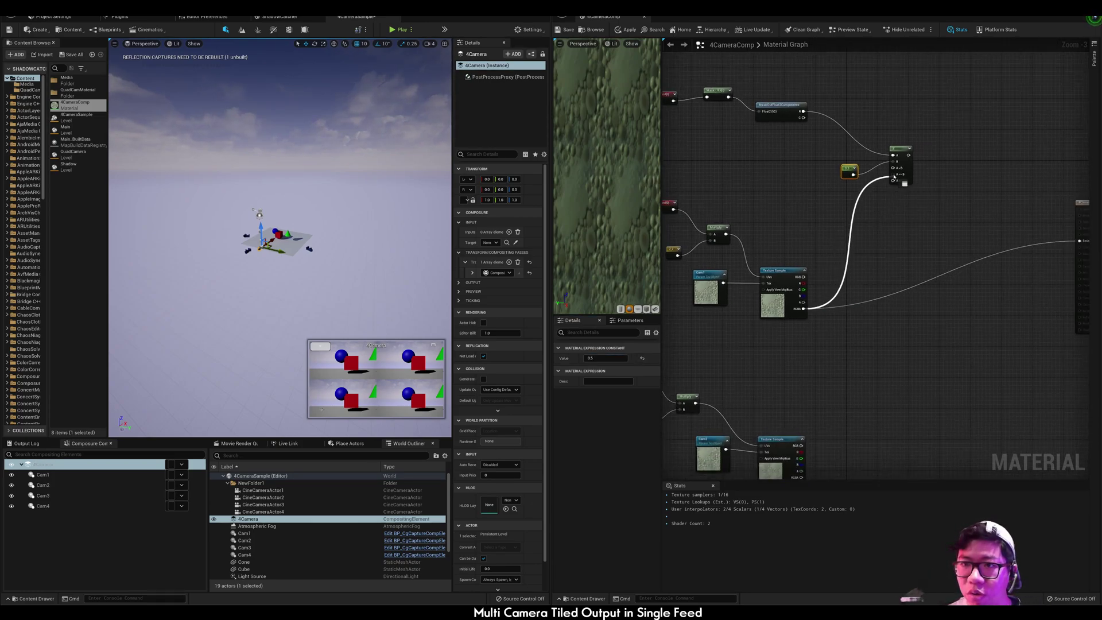
pyautogui.moveTo(887, 249); pyautogui.dragTo(879, 193, button='right')
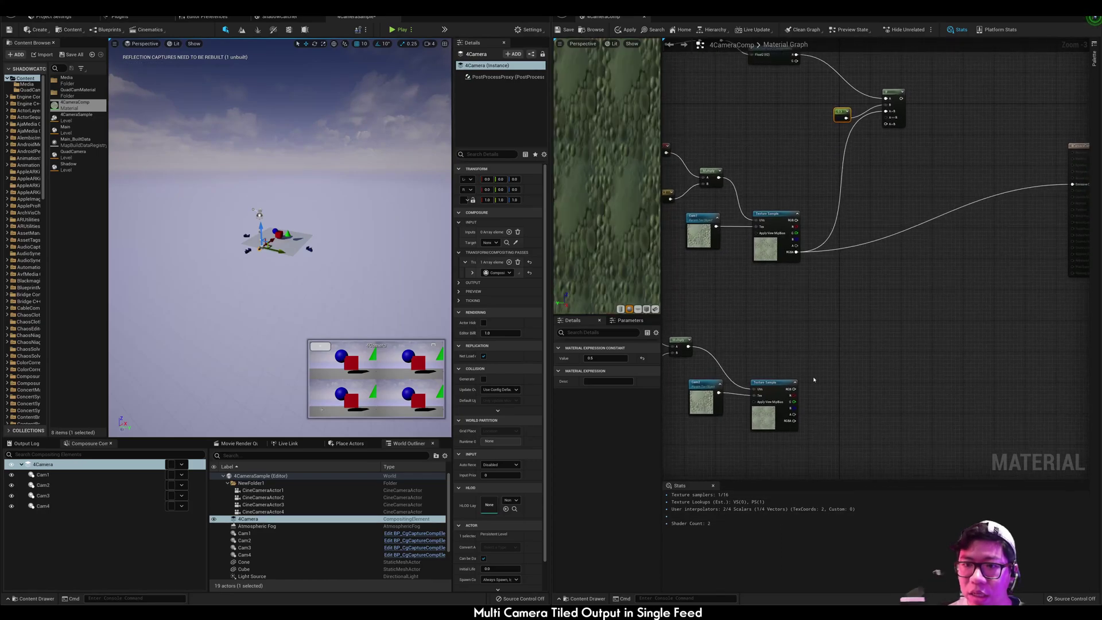
pyautogui.moveTo(795, 421)
pyautogui.mouseDown()
pyautogui.moveTo(887, 117)
pyautogui.moveTo(1072, 184)
pyautogui.mouseUp()
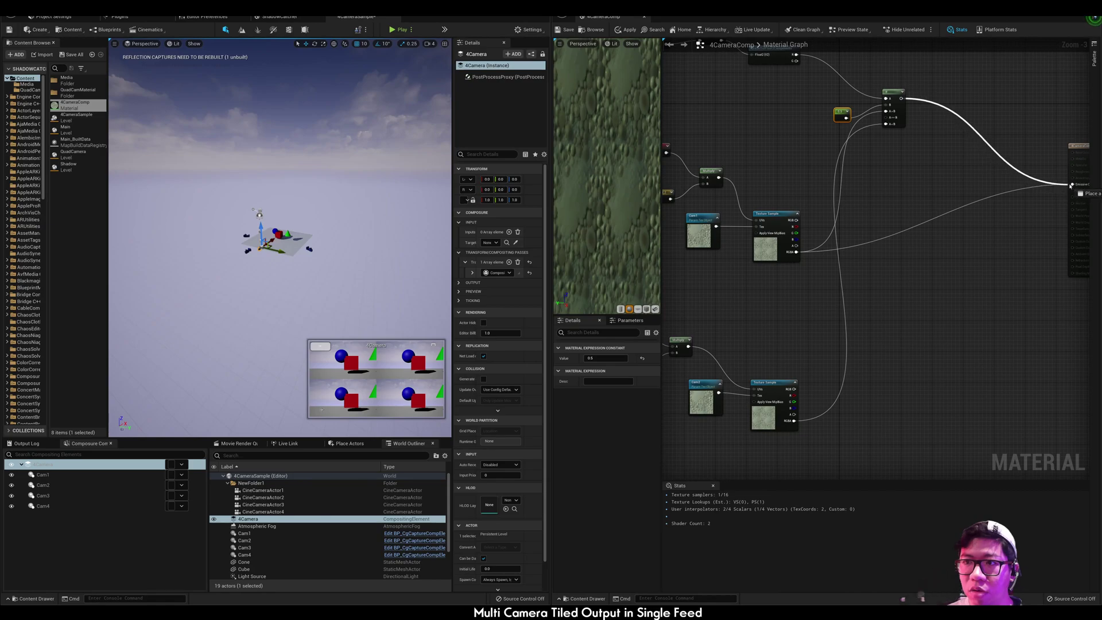
# - Apply and save the 4CameraComp material
pyautogui.click(631, 30)
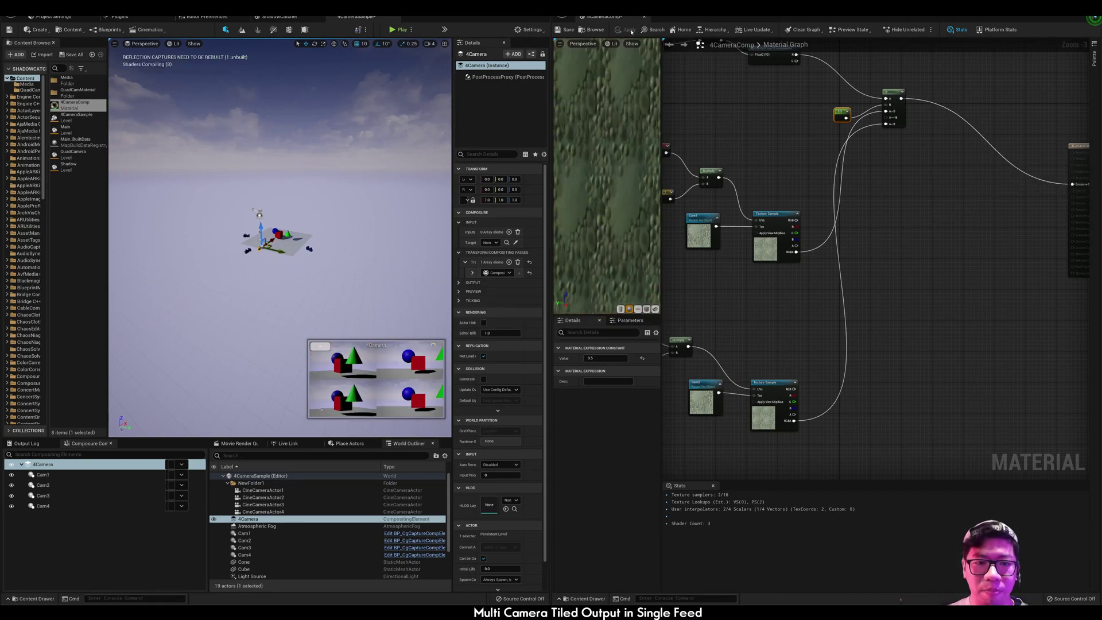
pyautogui.click(560, 32)
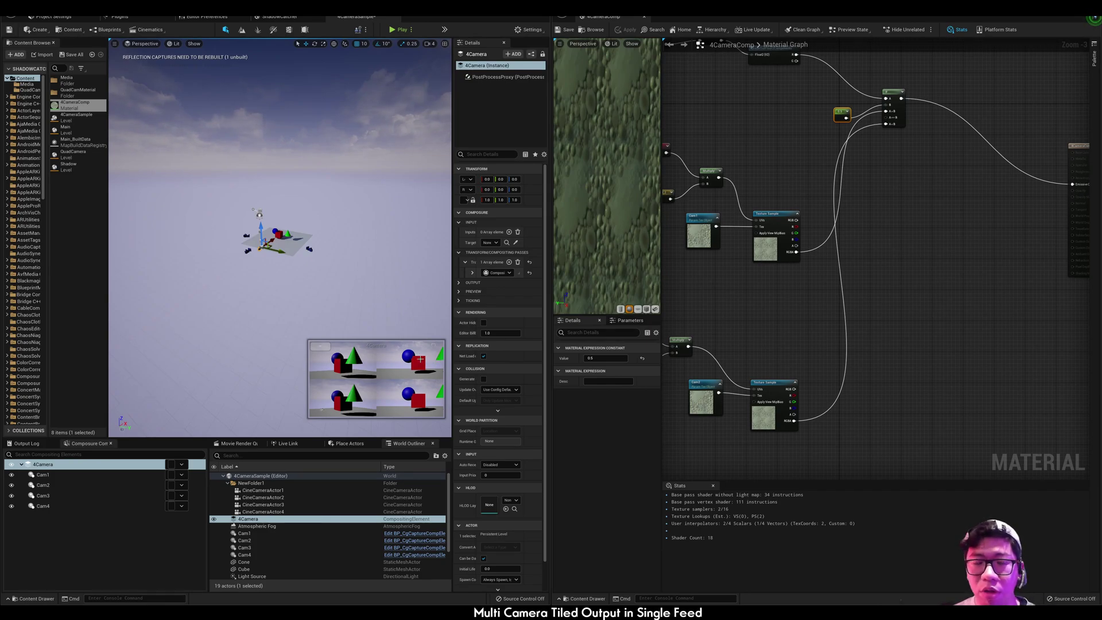
pyautogui.click(862, 246)
pyautogui.scroll(4, 861, 245)
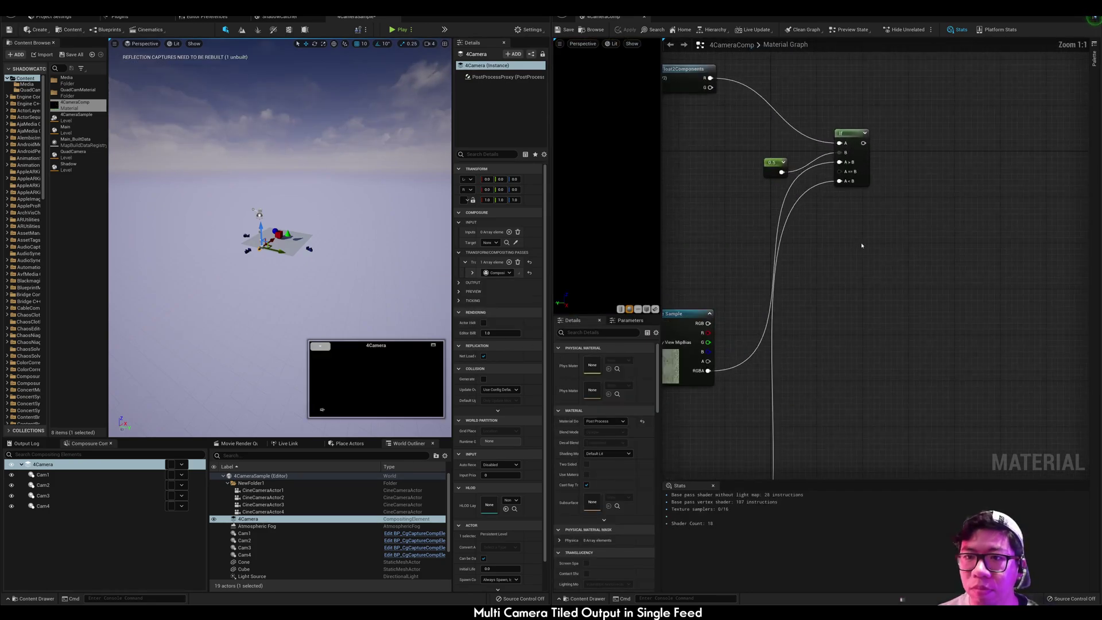
# - Connect the If output to Emissive Color and apply the material
pyautogui.moveTo(923, 209); pyautogui.dragTo(806, 240, button='right')
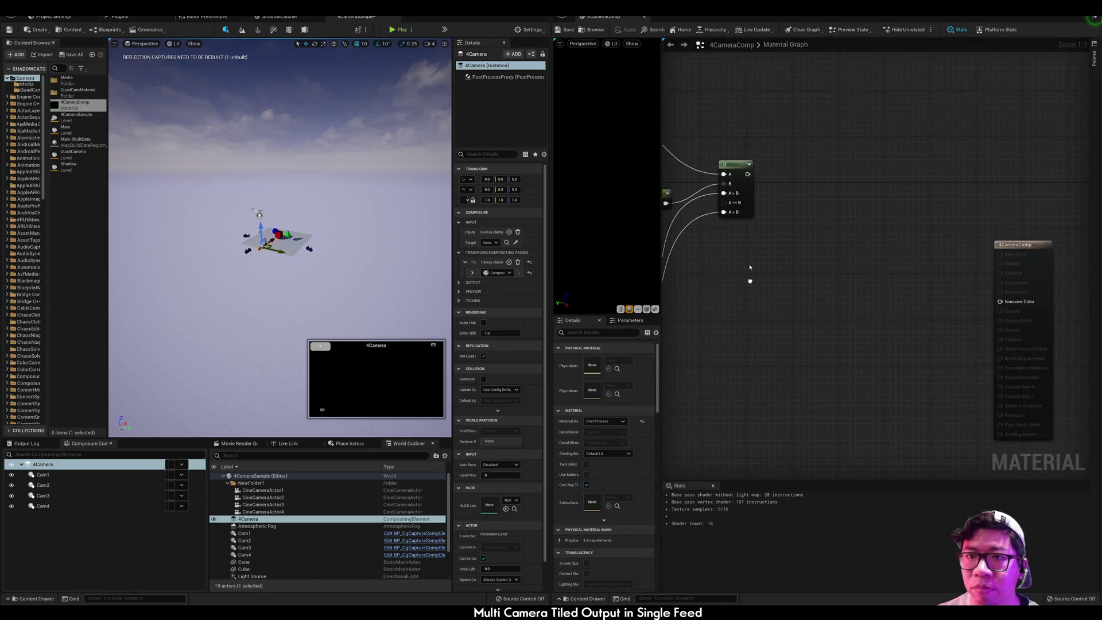
pyautogui.moveTo(747, 174); pyautogui.dragTo(1000, 302)
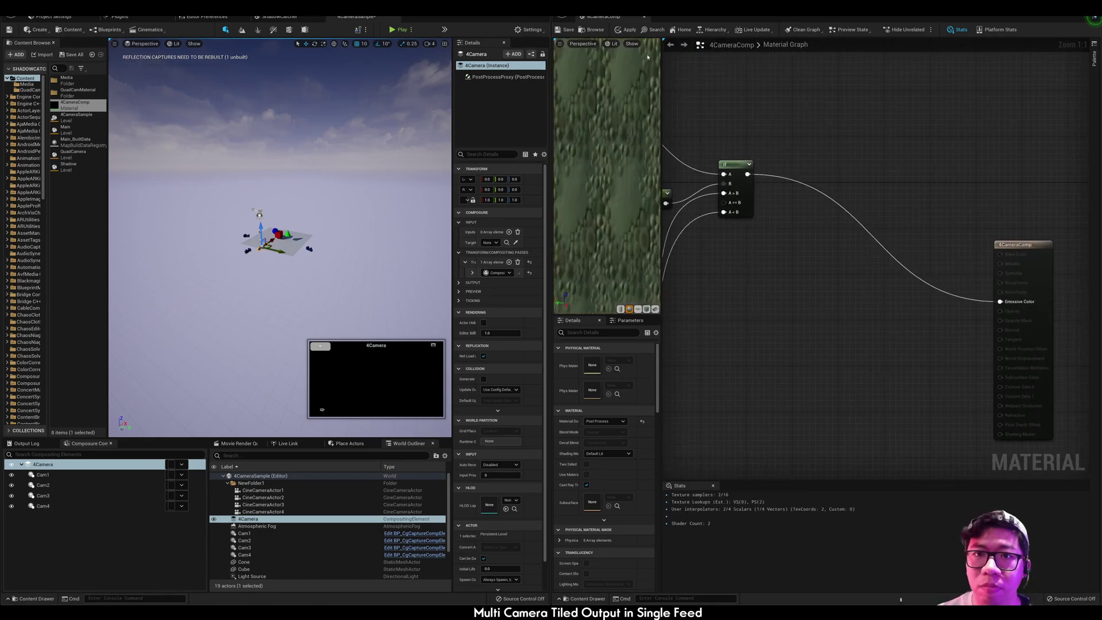
pyautogui.click(620, 32)
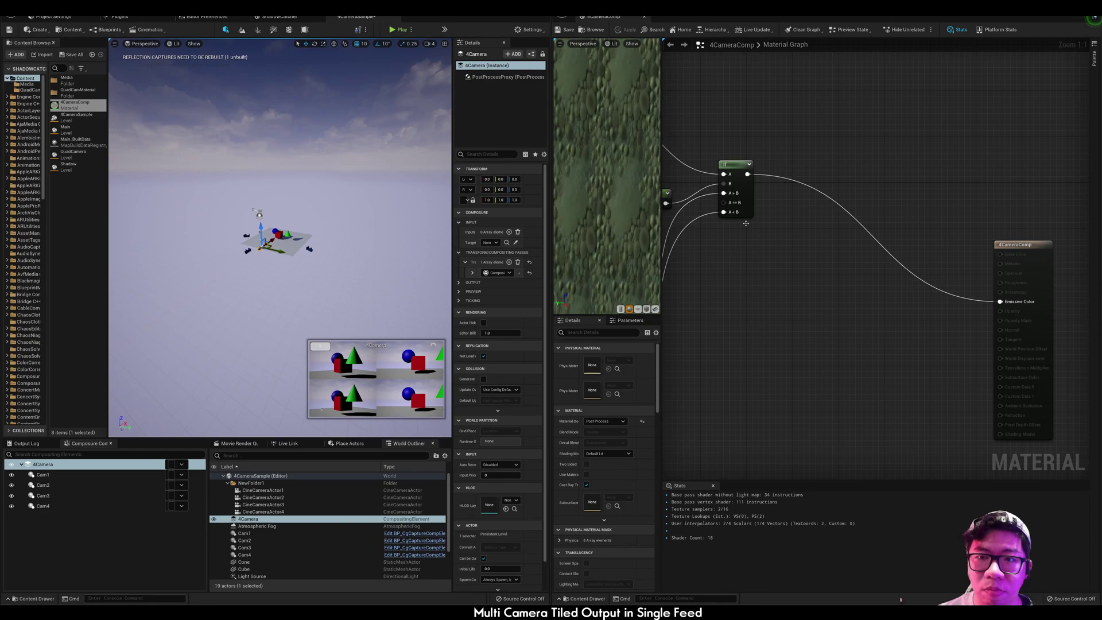
pyautogui.moveTo(746, 223); pyautogui.dragTo(868, 213, button='right')
pyautogui.moveTo(861, 264)
pyautogui.mouseDown(button='right')
pyautogui.moveTo(952, 244)
pyautogui.moveTo(891, 254)
pyautogui.mouseUp(button='right')
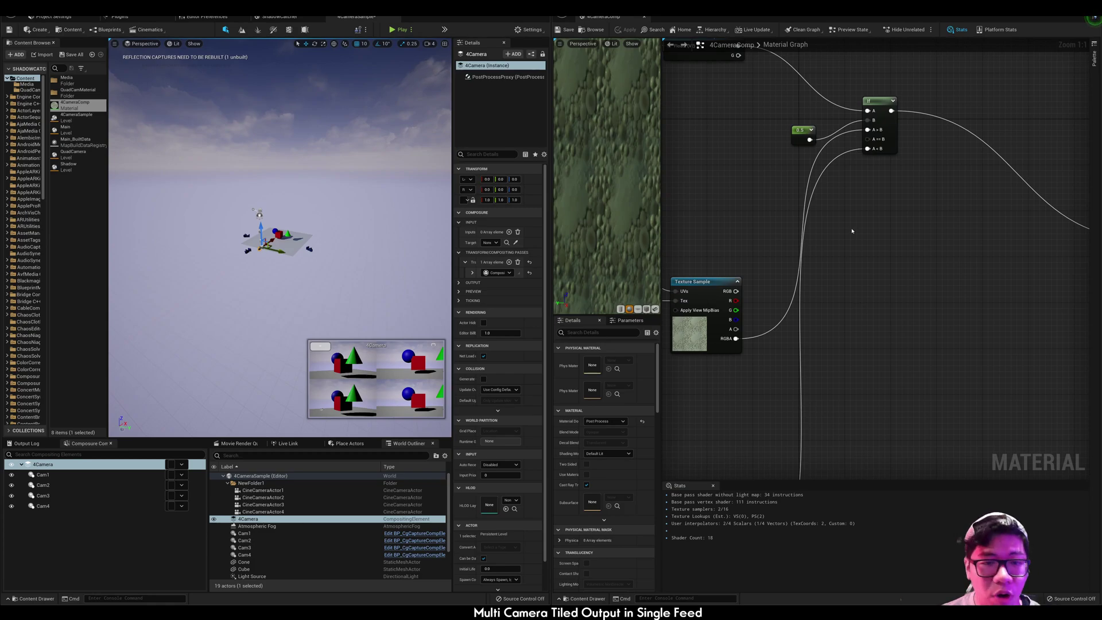
# - Duplicate the 0.5 constant and If nodes, wiring the lower camera samples and Break Float2 output
pyautogui.moveTo(773, 79); pyautogui.dragTo(920, 215)
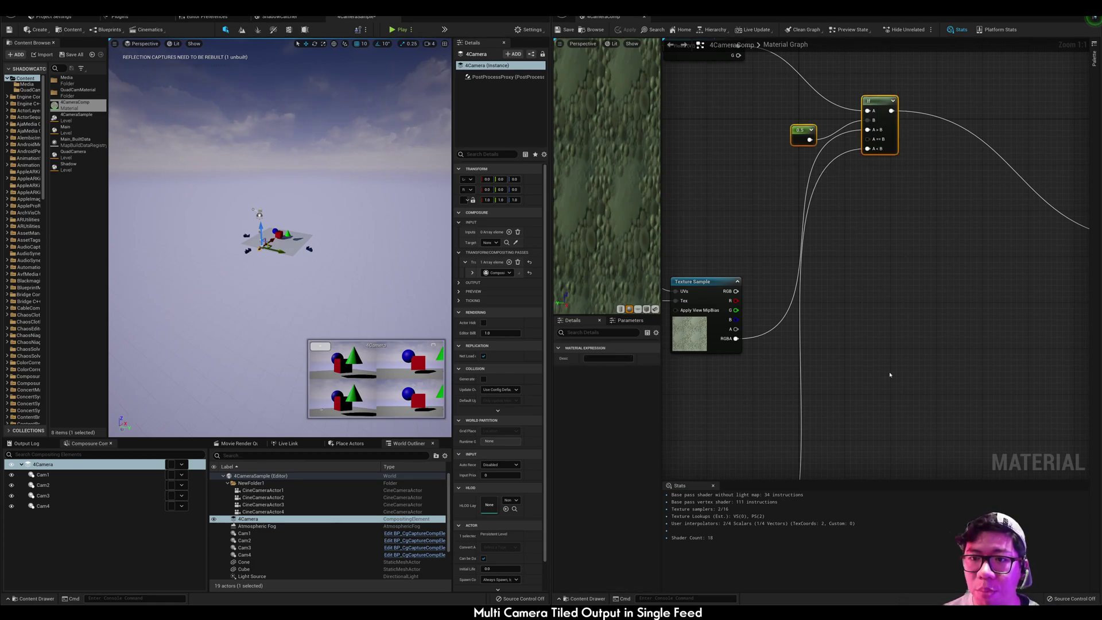
pyautogui.scroll(-3, 890, 375)
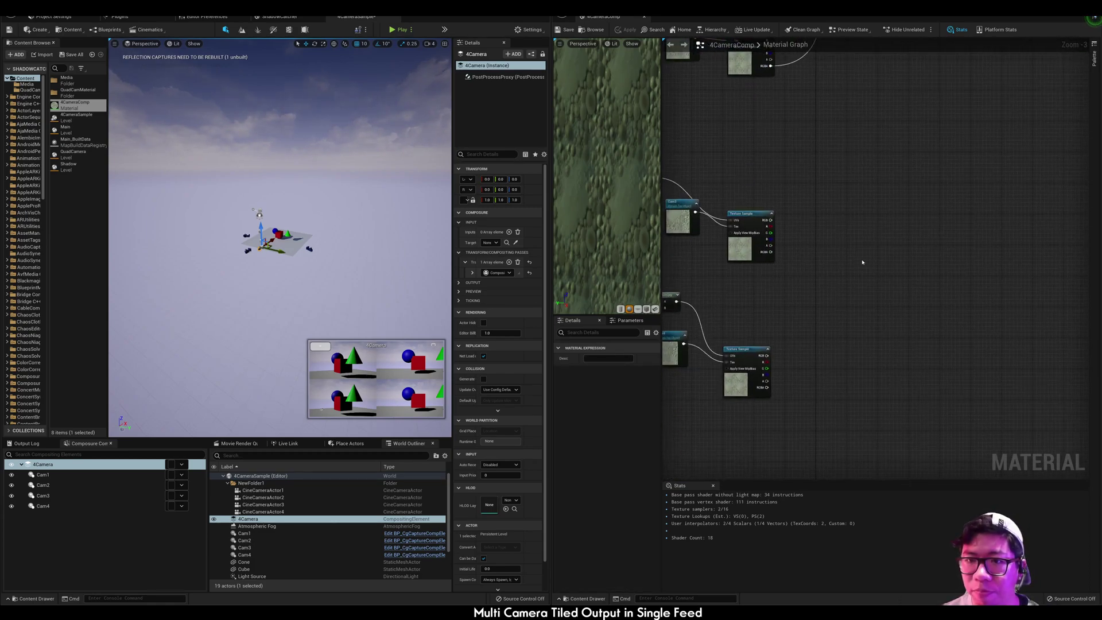
pyautogui.moveTo(862, 262); pyautogui.dragTo(788, 266, button='right')
pyautogui.hotkey('ctrl', 'v')
pyautogui.moveTo(845, 291); pyautogui.dragTo(876, 272)
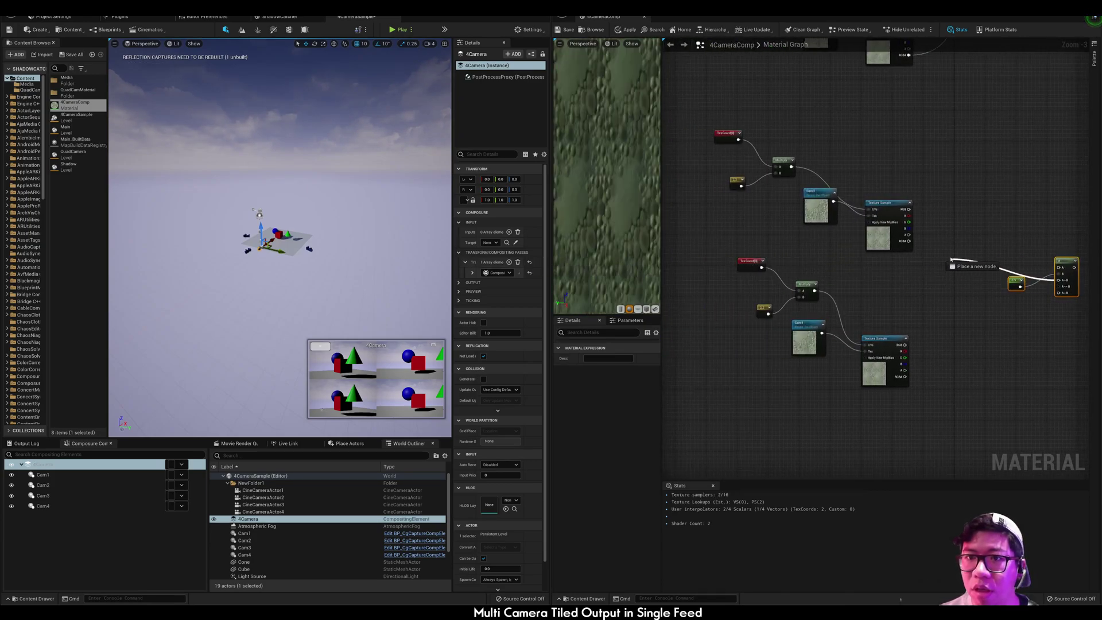
pyautogui.moveTo(877, 273); pyautogui.dragTo(909, 242)
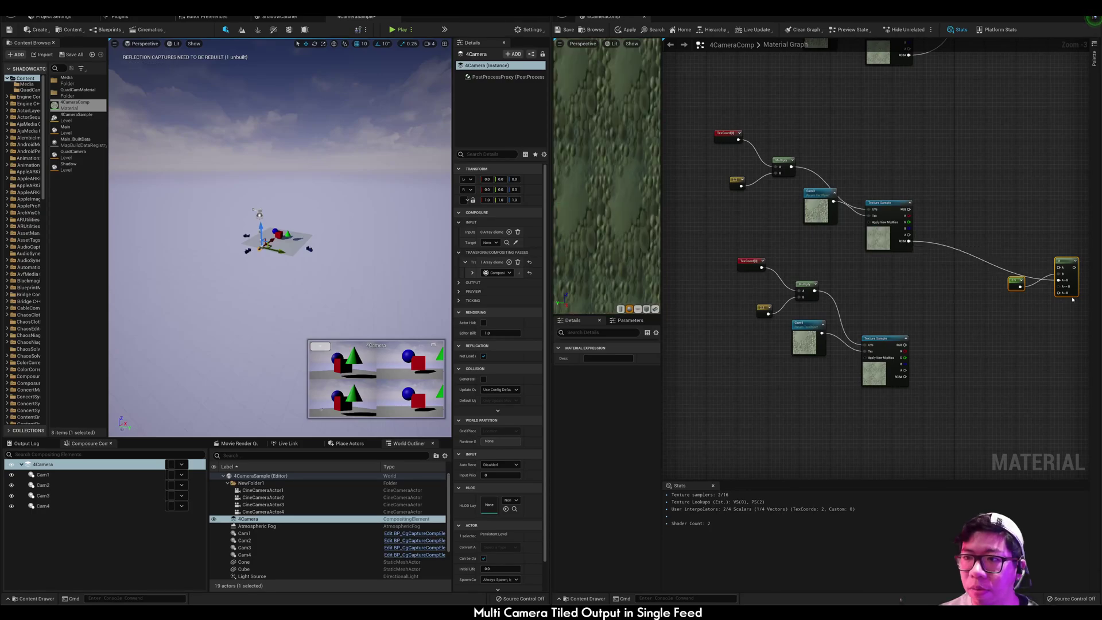
pyautogui.moveTo(1058, 292); pyautogui.dragTo(906, 379)
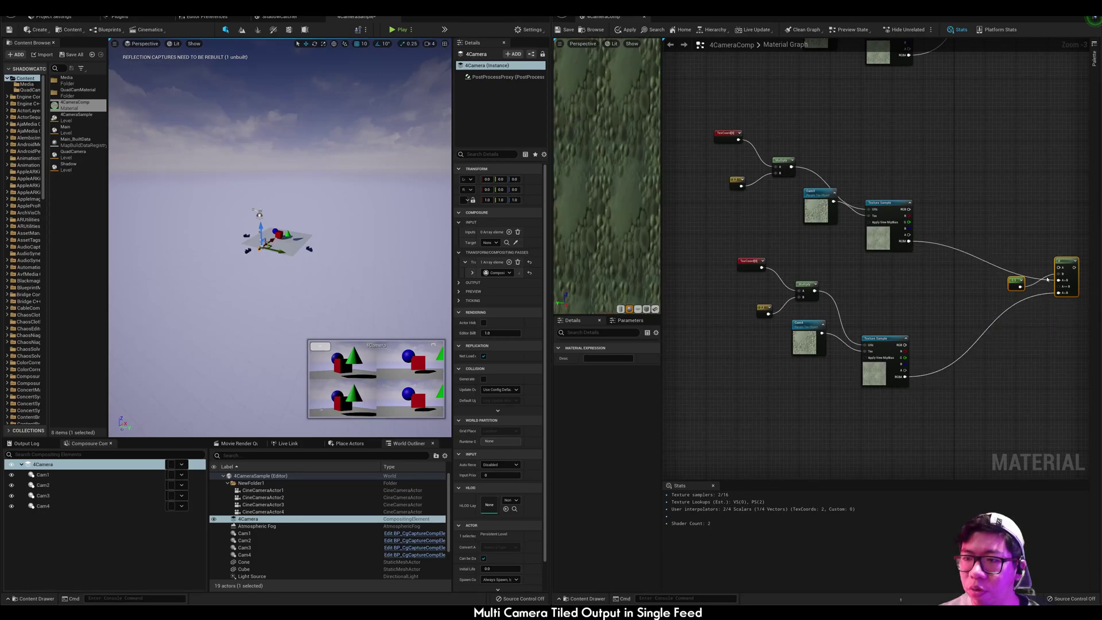
pyautogui.moveTo(1058, 268)
pyautogui.mouseDown()
pyautogui.moveTo(1059, 70)
pyautogui.moveTo(946, 125)
pyautogui.moveTo(878, 93)
pyautogui.moveTo(855, 96)
pyautogui.mouseUp()
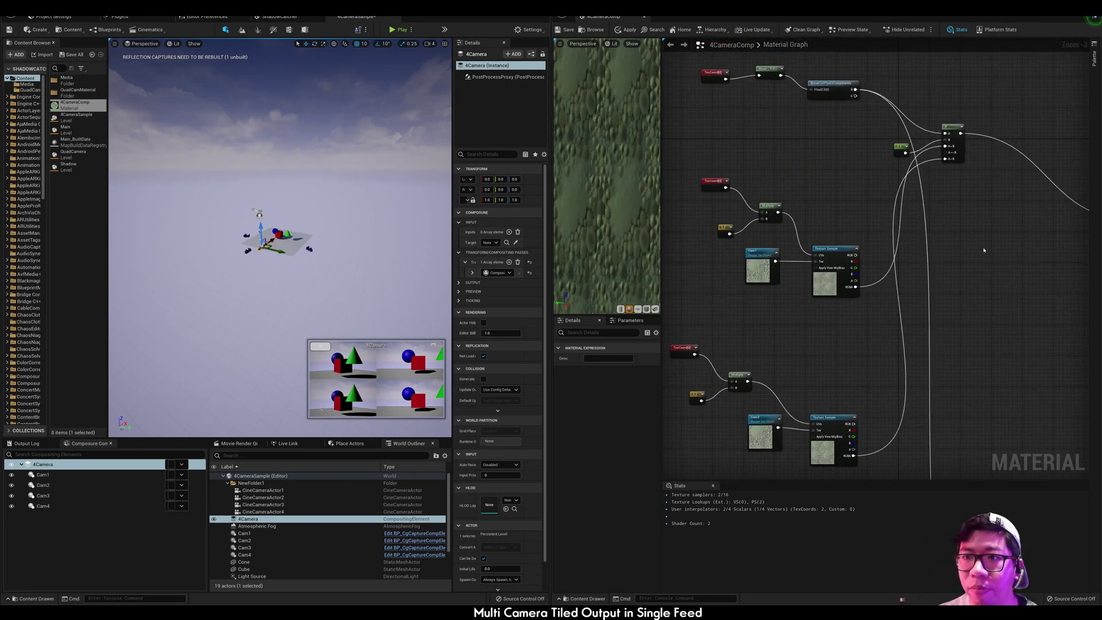
pyautogui.moveTo(991, 259); pyautogui.dragTo(882, 282, button='right')
# - Add a final If combining both If results and route it to Emissive Color
pyautogui.hotkey('ctrl', 'v')
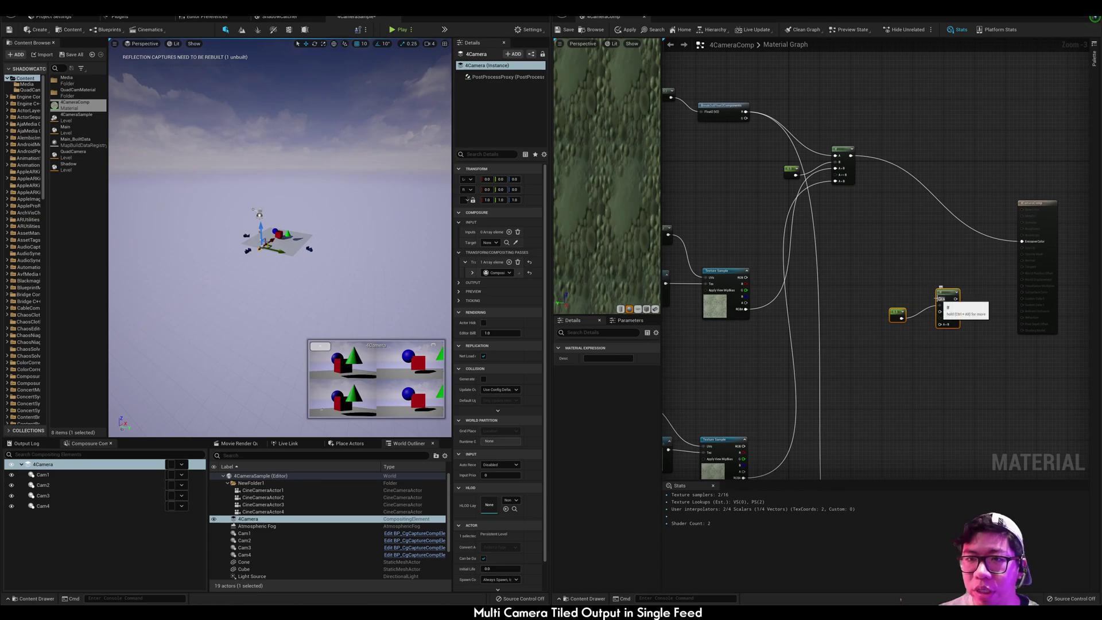
pyautogui.moveTo(940, 299); pyautogui.dragTo(746, 117)
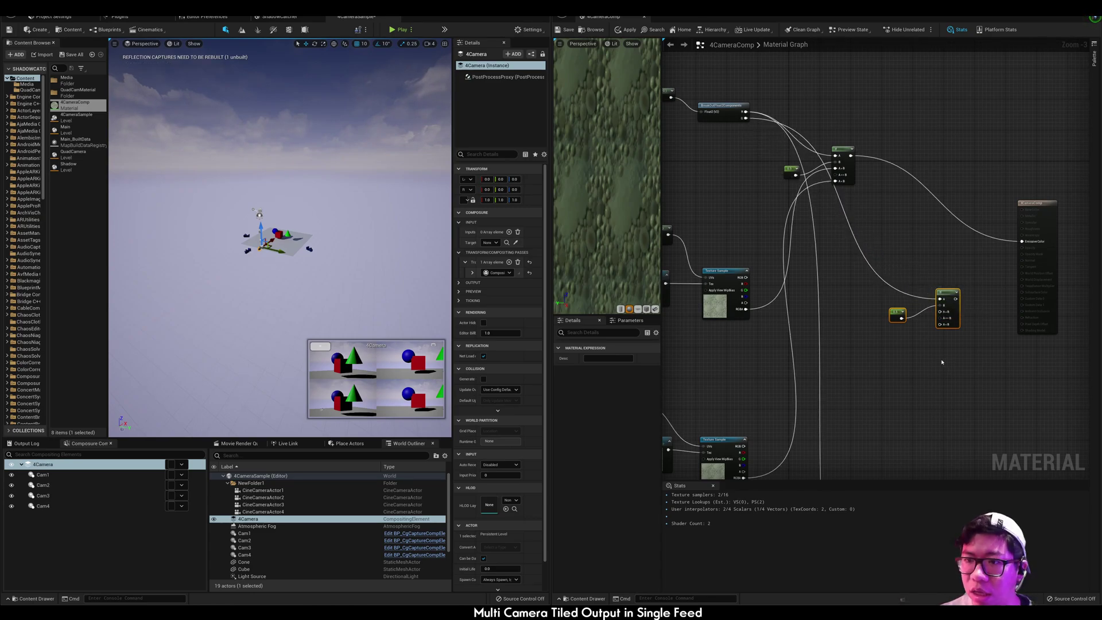
pyautogui.moveTo(942, 362); pyautogui.dragTo(923, 222, button='right')
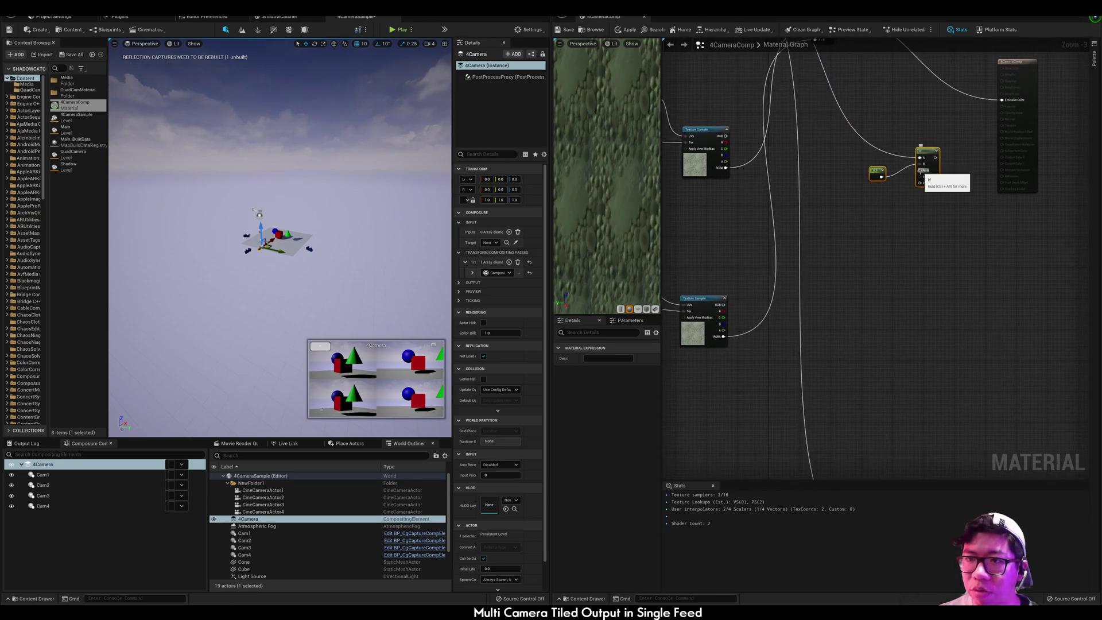
pyautogui.moveTo(922, 169); pyautogui.dragTo(832, 105)
pyautogui.moveTo(920, 274)
pyautogui.mouseDown()
pyautogui.moveTo(906, 389)
pyautogui.moveTo(887, 367)
pyautogui.mouseUp()
pyautogui.moveTo(899, 410); pyautogui.dragTo(759, 278, button='right')
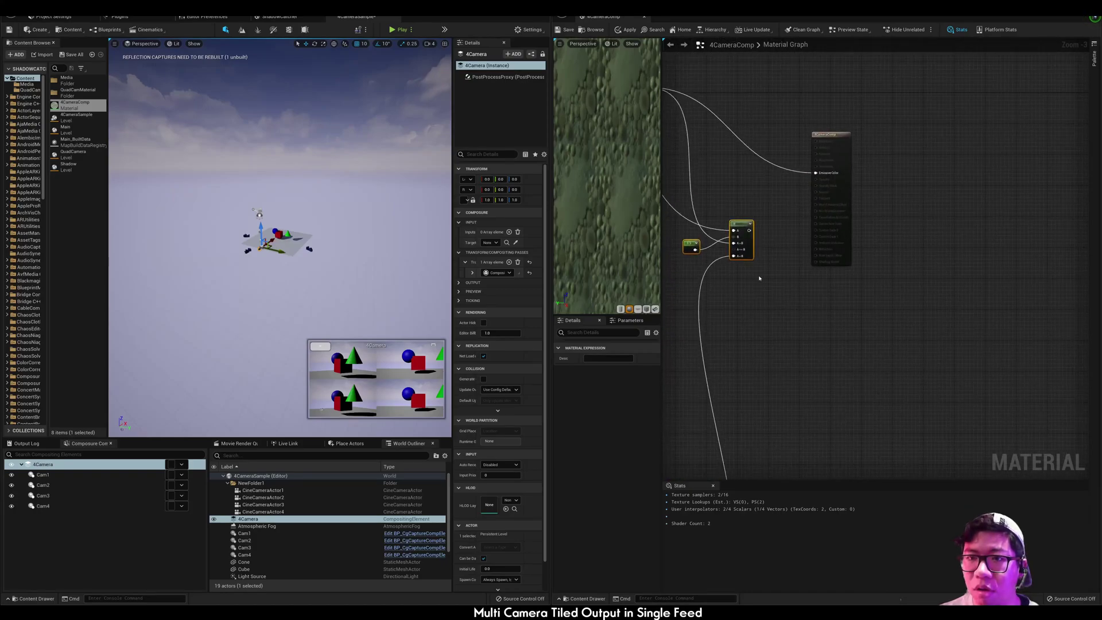
pyautogui.moveTo(749, 232); pyautogui.dragTo(817, 173)
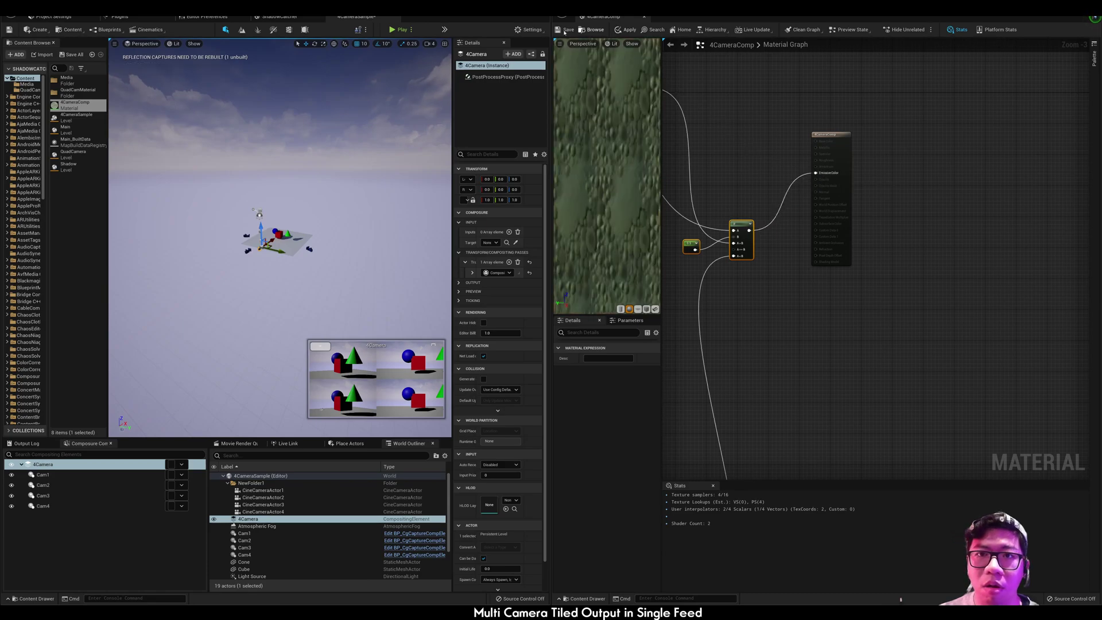
# - Apply the 4CameraComp material and let the shaders compile
pyautogui.click(627, 29)
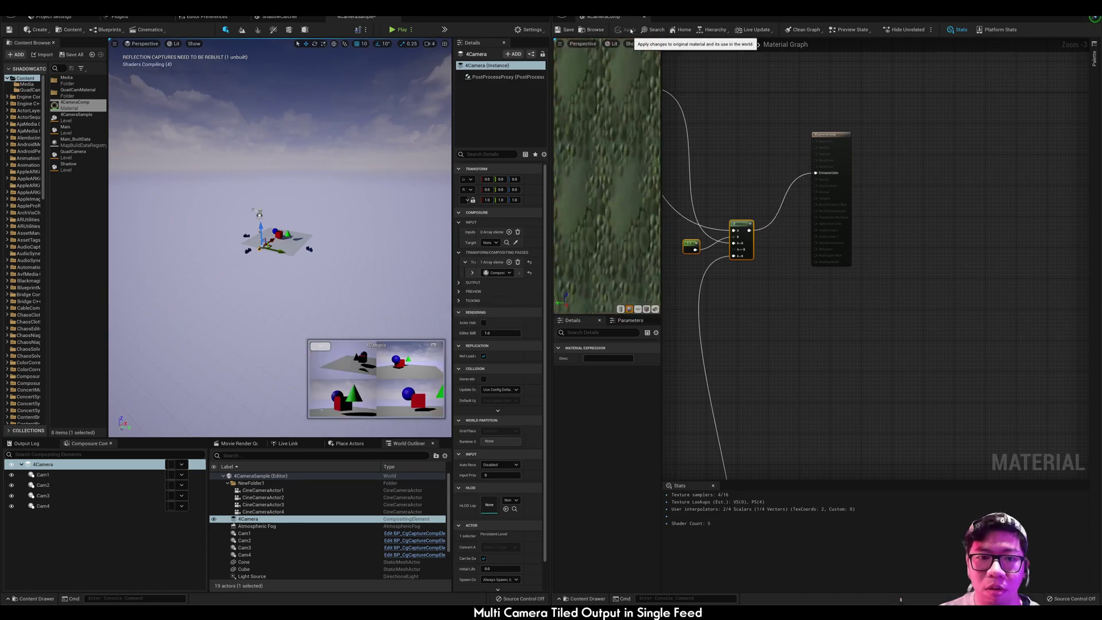
pyautogui.scroll(2, 285, 245)
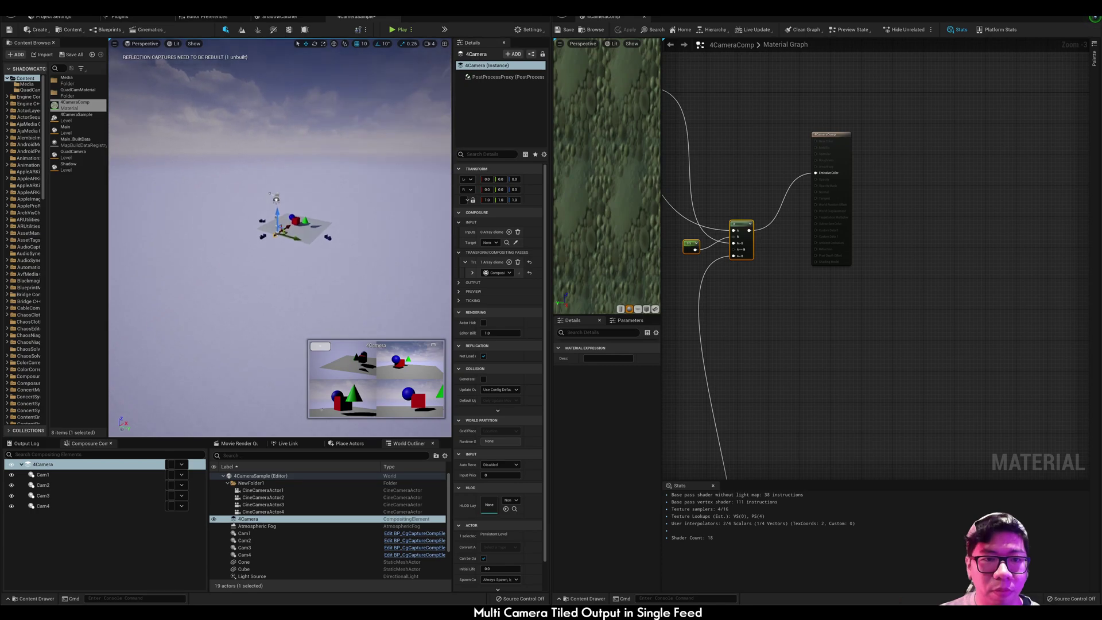
pyautogui.scroll(3, 285, 245)
pyautogui.scroll(3, 285, 246)
pyautogui.scroll(2, 285, 246)
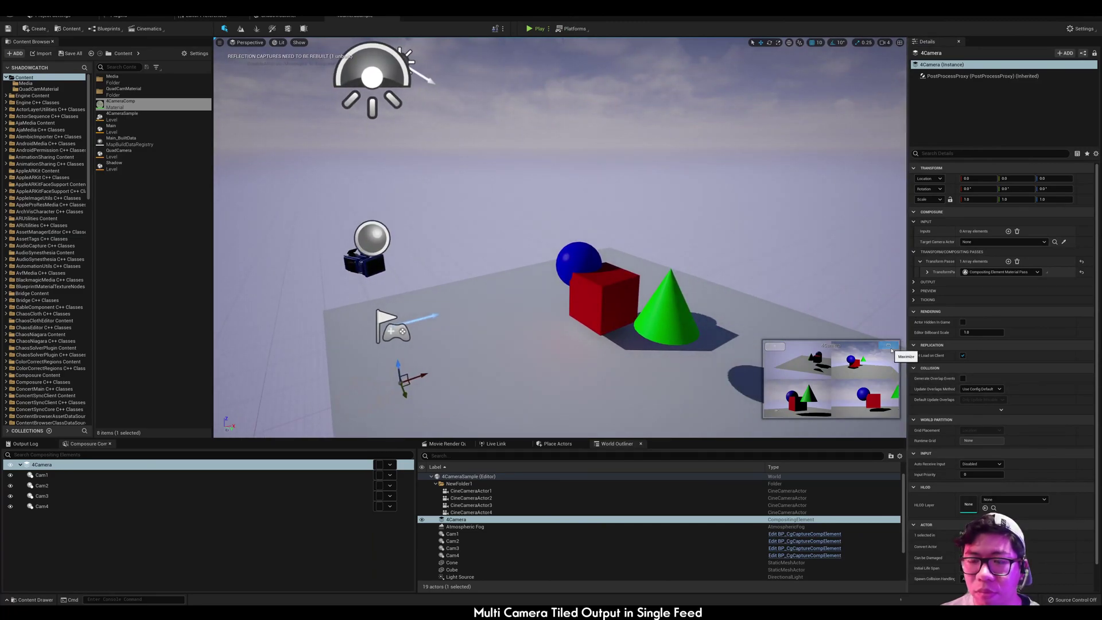
# - Maximize the 4Camera preview and move the red cube along X to about 290
pyautogui.click(890, 347)
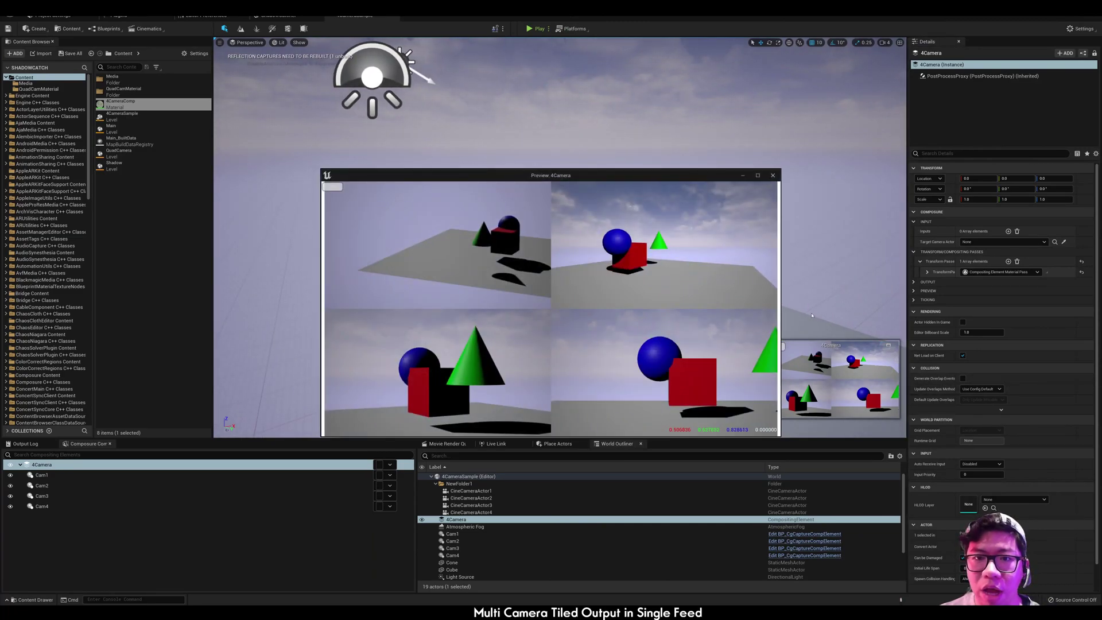
pyautogui.moveTo(689, 175); pyautogui.dragTo(908, 332)
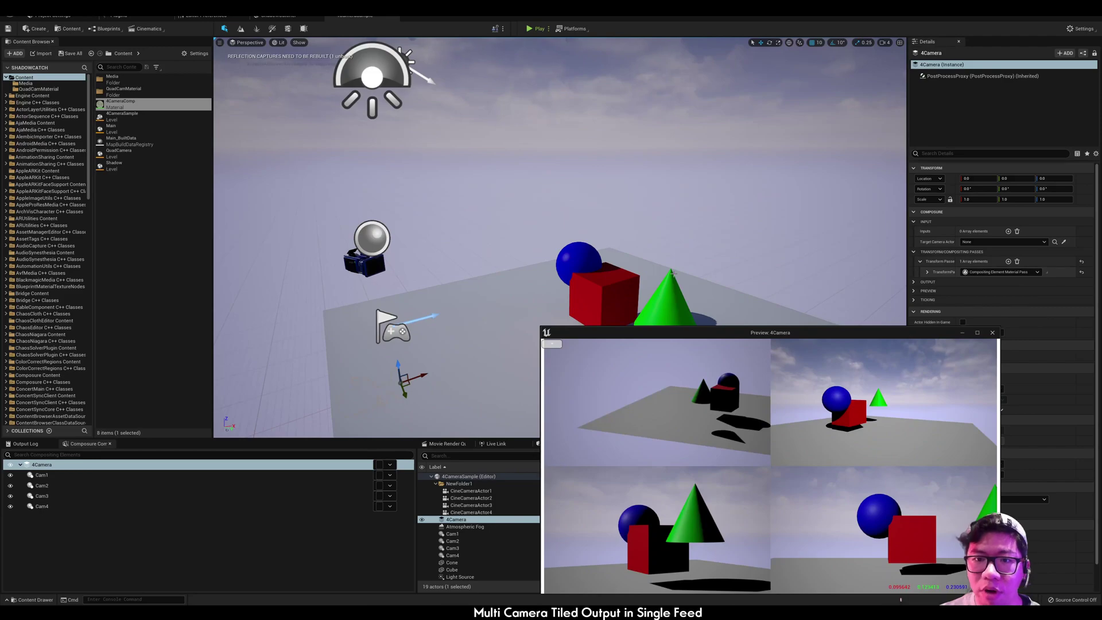
pyautogui.click(621, 293)
pyautogui.moveTo(619, 292); pyautogui.dragTo(582, 296)
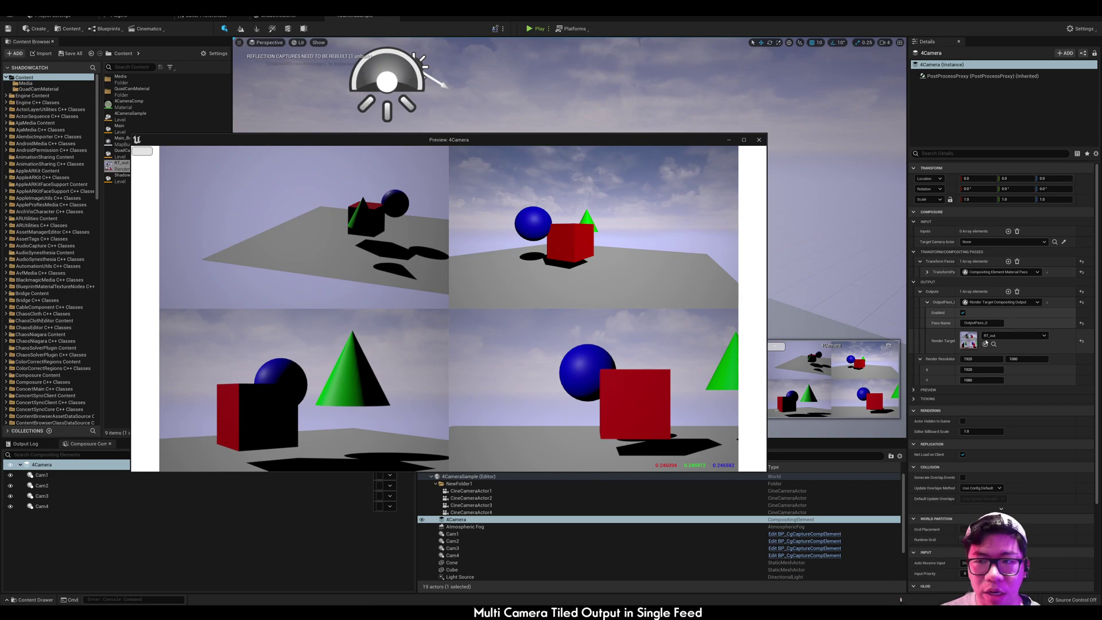
# - Choose Player Viewport Compositing Output as the 4Camera output pass class
pyautogui.click(1024, 304)
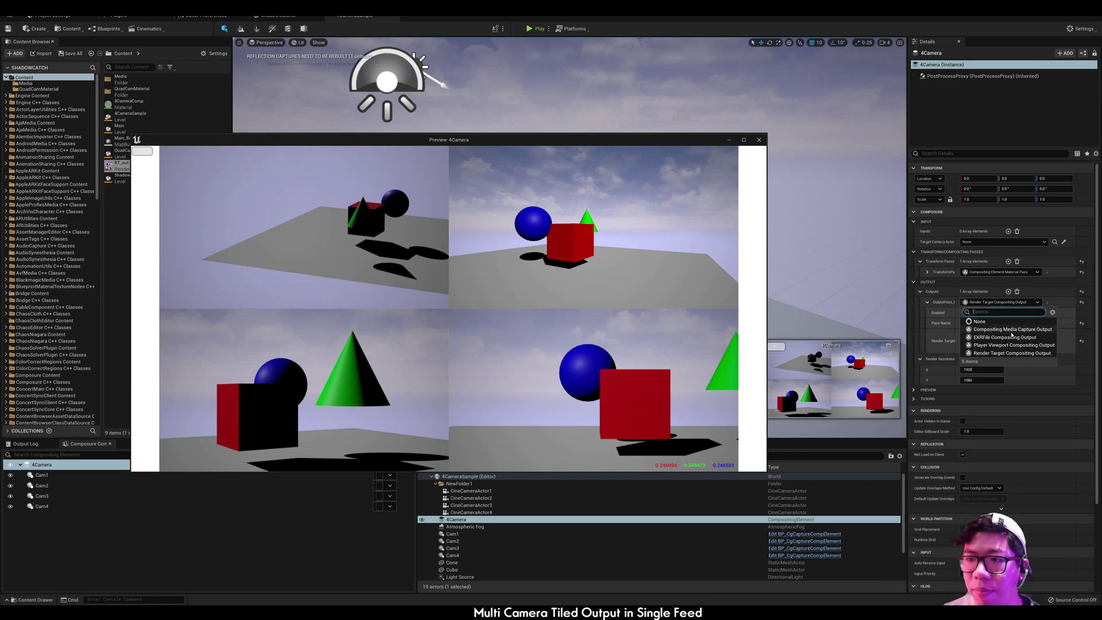
pyautogui.click(1013, 329)
pyautogui.click(1014, 303)
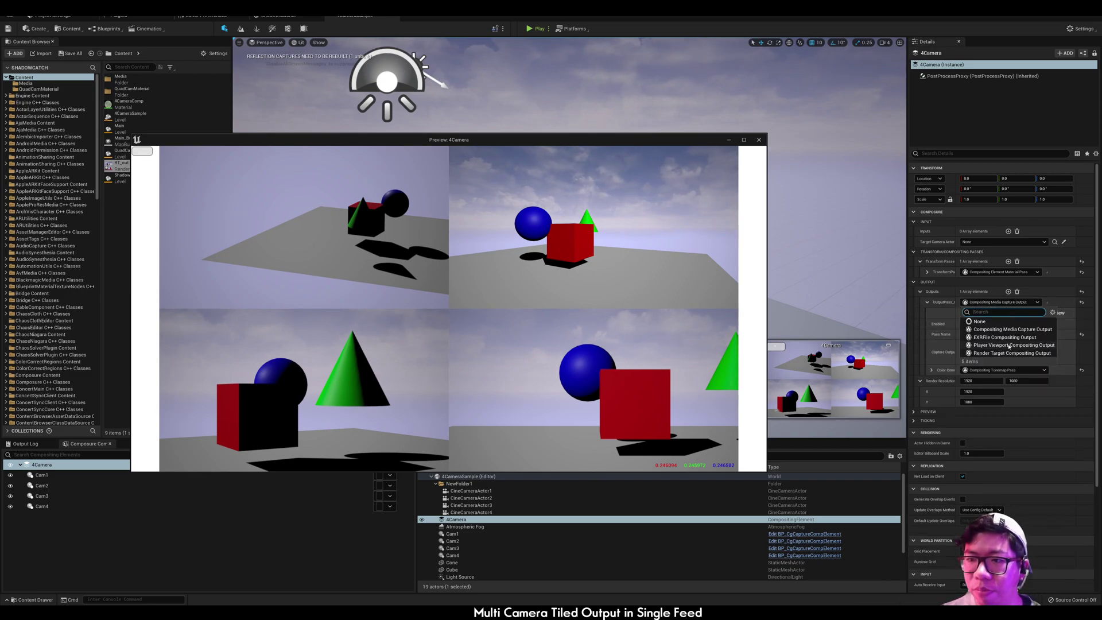
pyautogui.click(1025, 353)
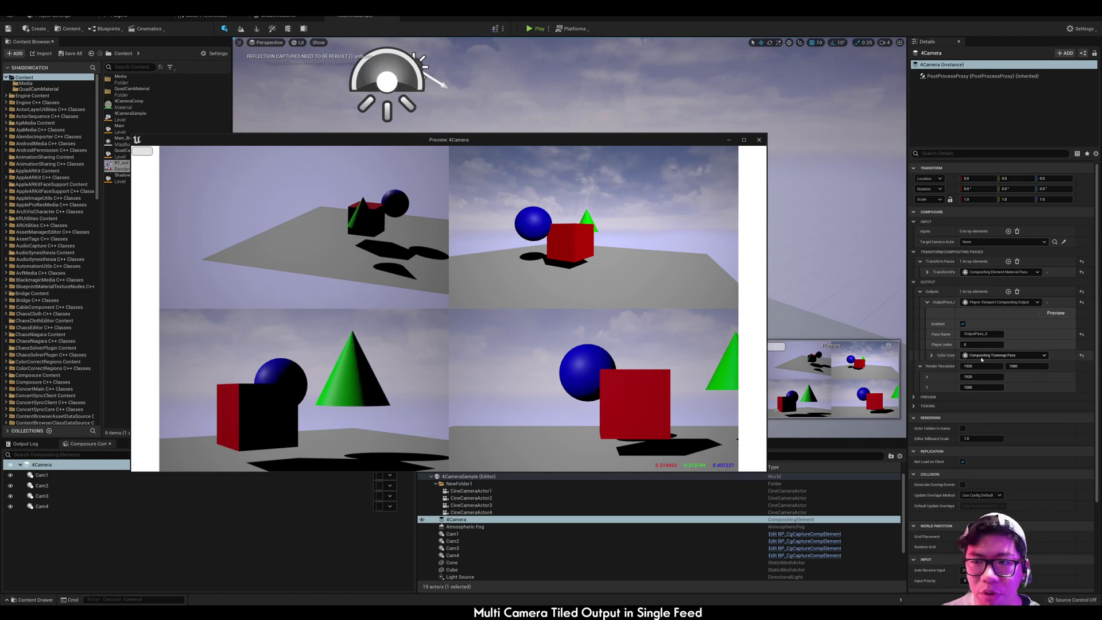